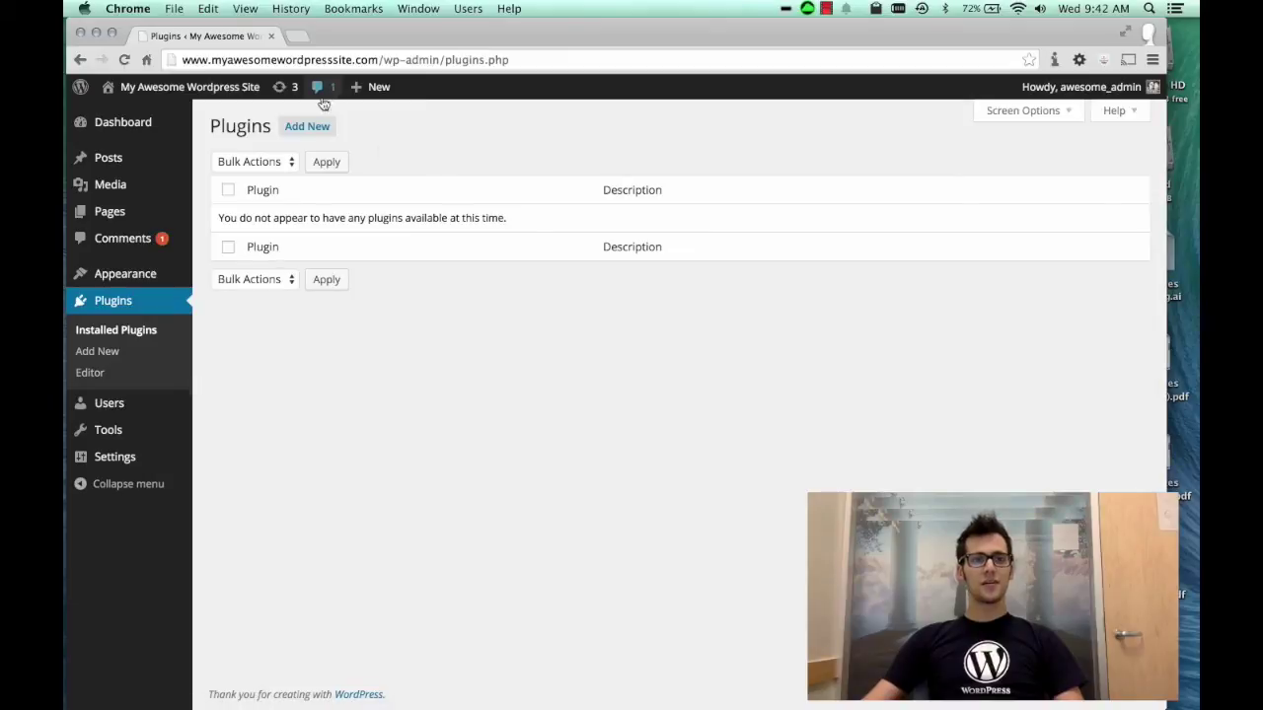
From the Add New plugins page, search the plugin directory for 'WP htaccess'.
{"action": "left_click", "coordinate": [294, 133]}
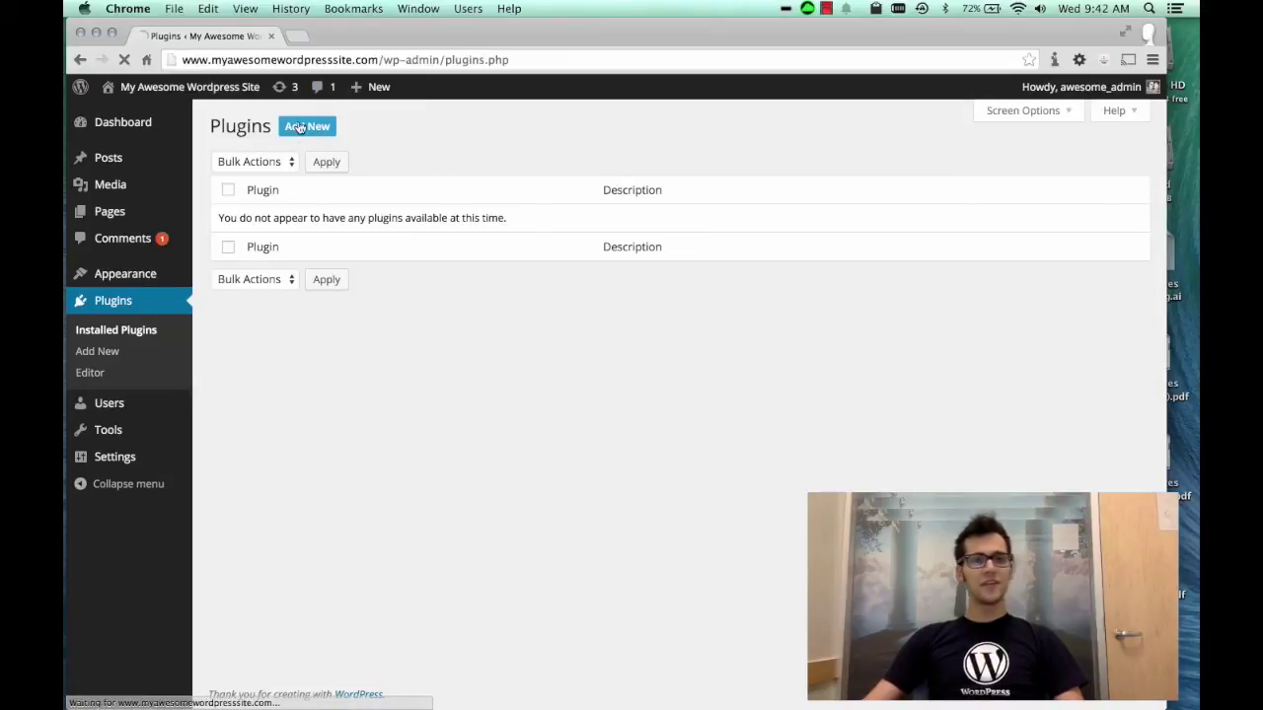
{"action": "left_click", "coordinate": [225, 252]}
{"action": "type", "text": "W"}
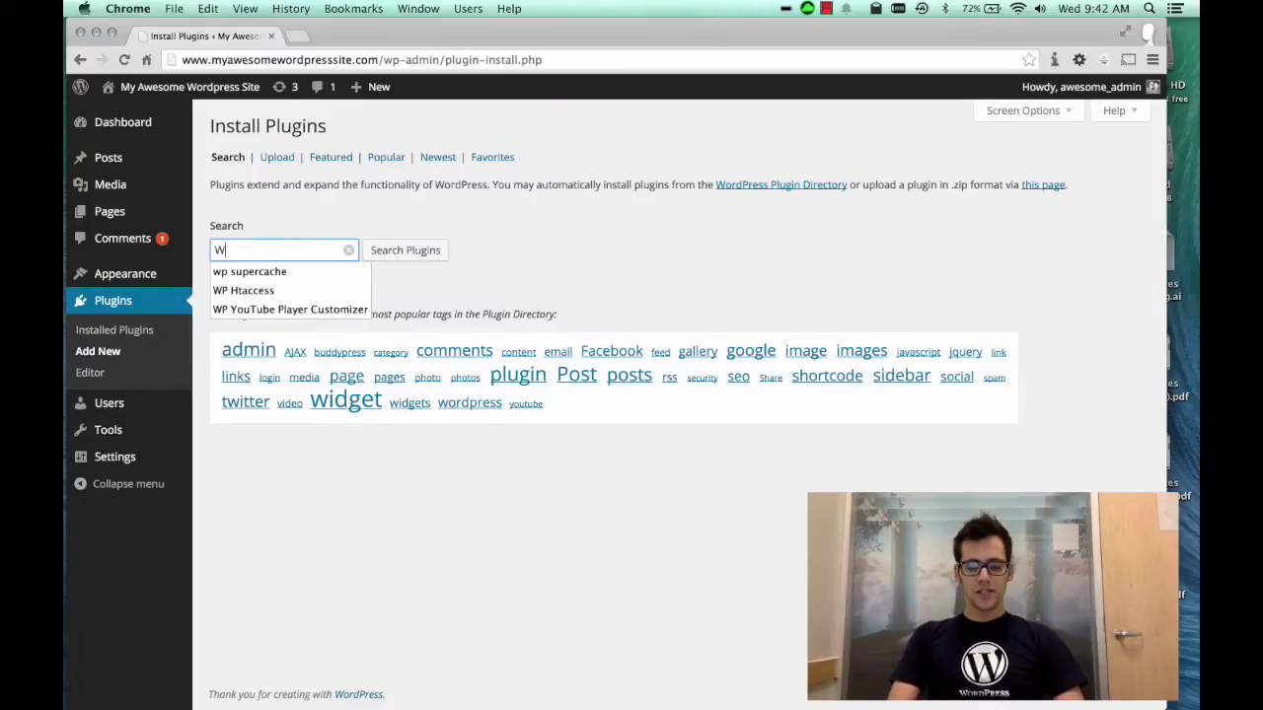
{"action": "type", "text": "P htaccess"}
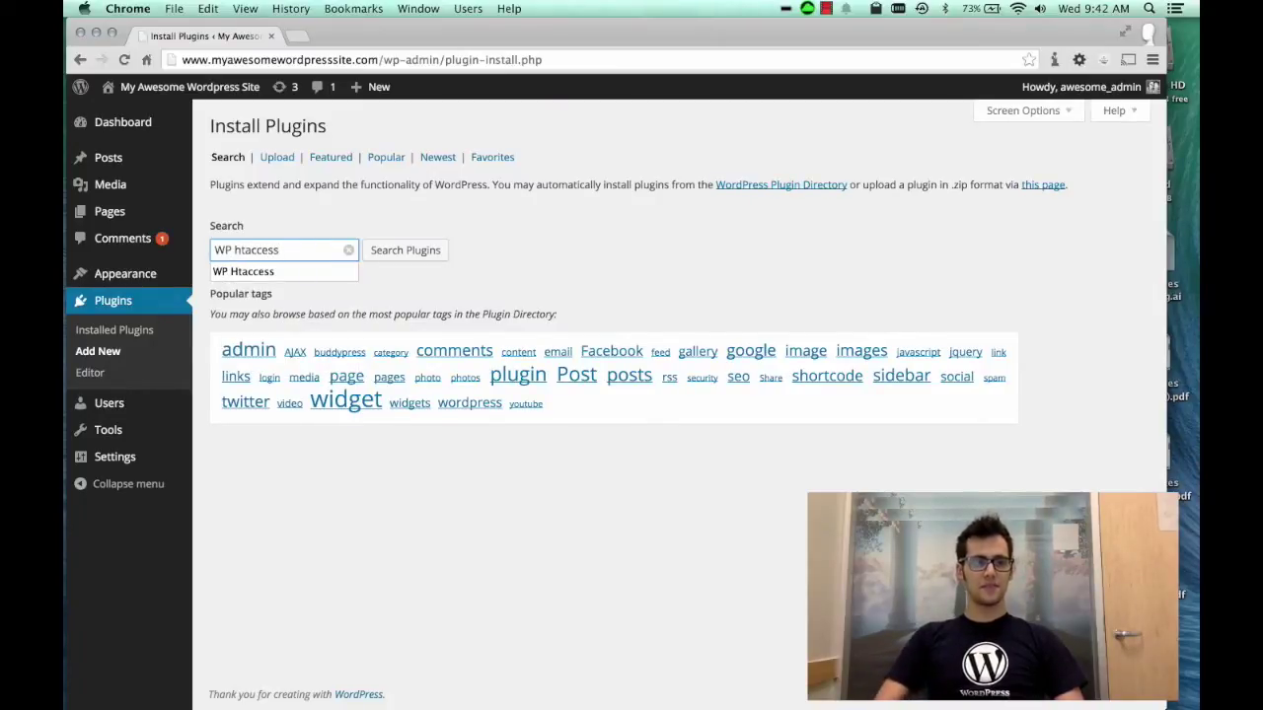
{"action": "key", "text": "Return"}
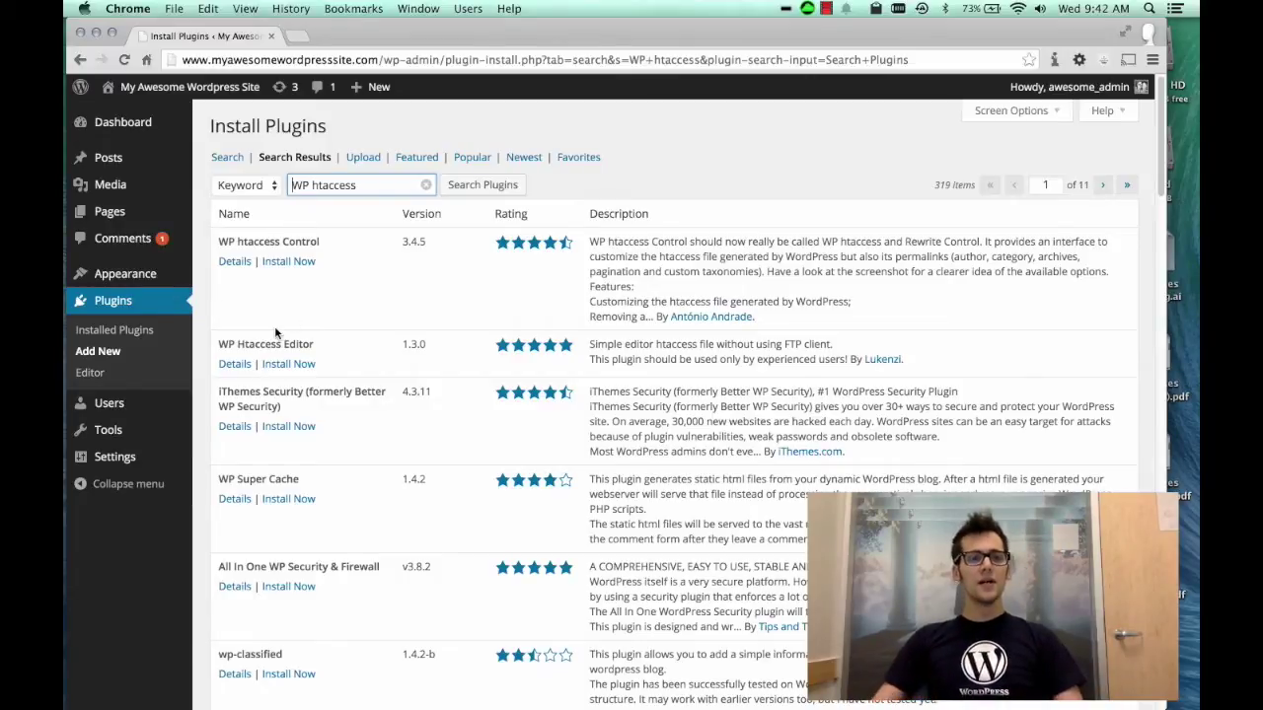
Install the WP htaccess Control 3.4.5 plugin and confirm the prompt.
{"action": "triple_click", "coordinate": [240, 243]}
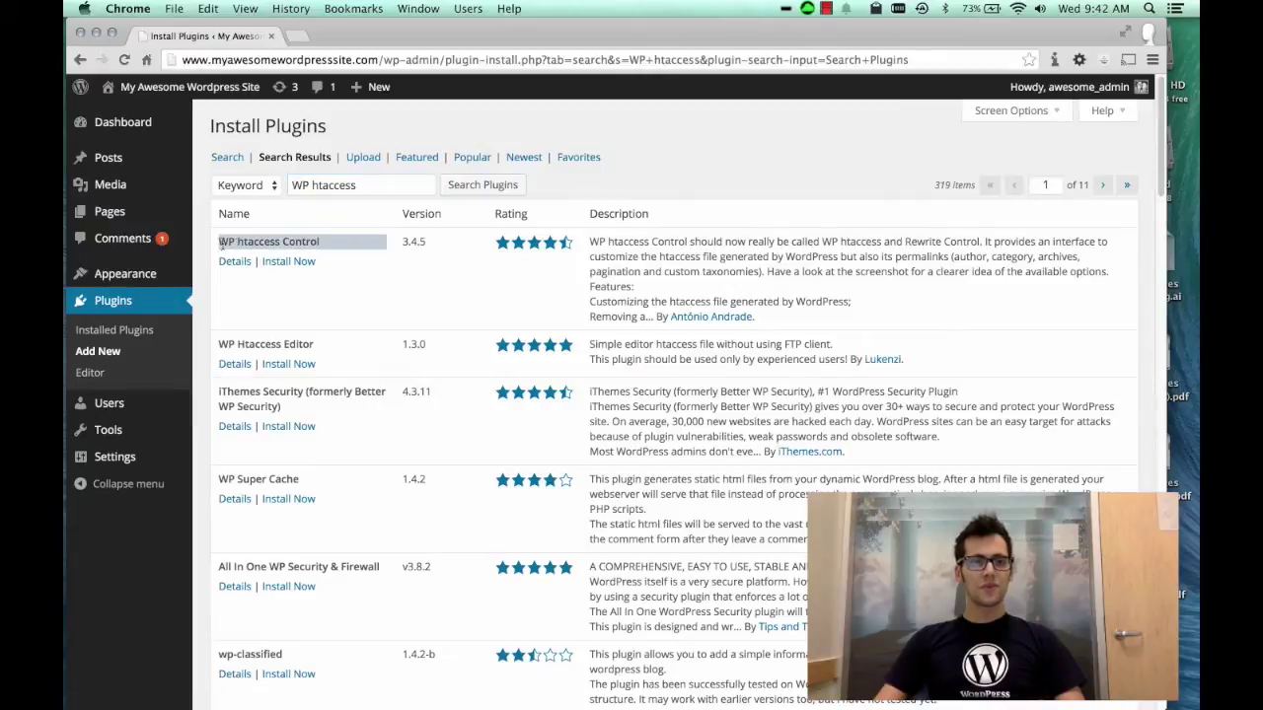
{"action": "left_click", "coordinate": [284, 262]}
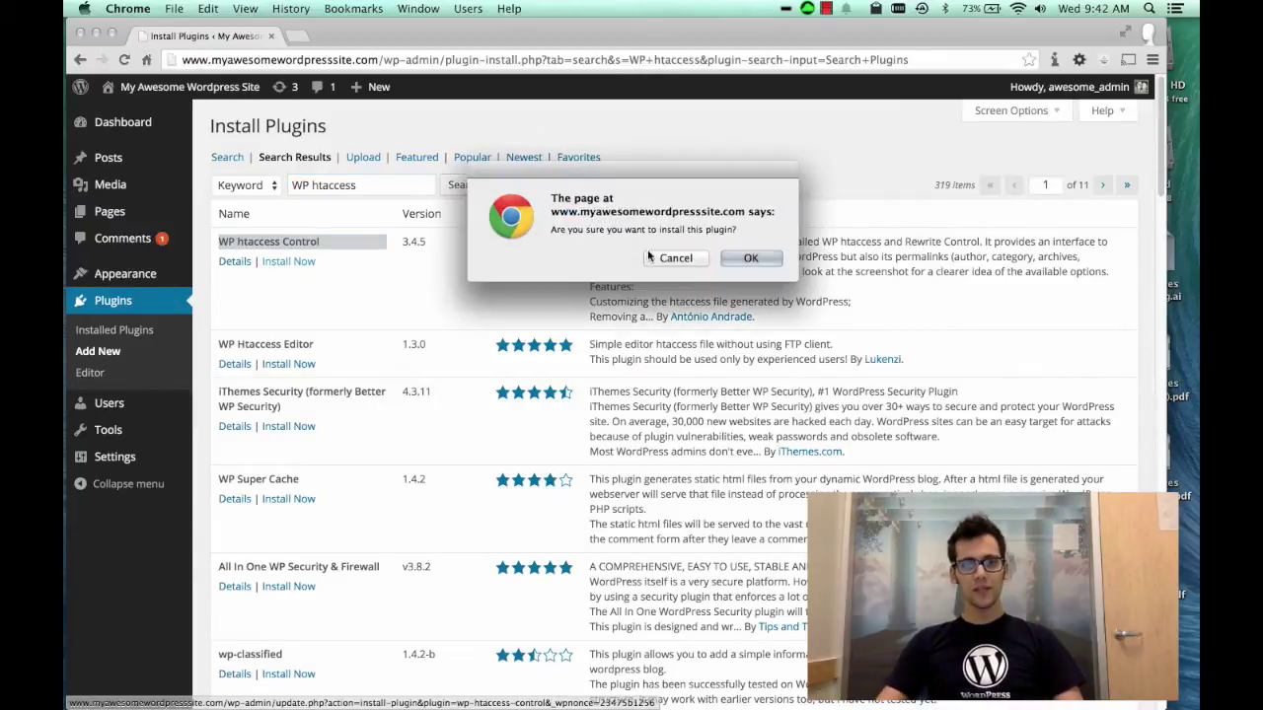
{"action": "left_click", "coordinate": [735, 259]}
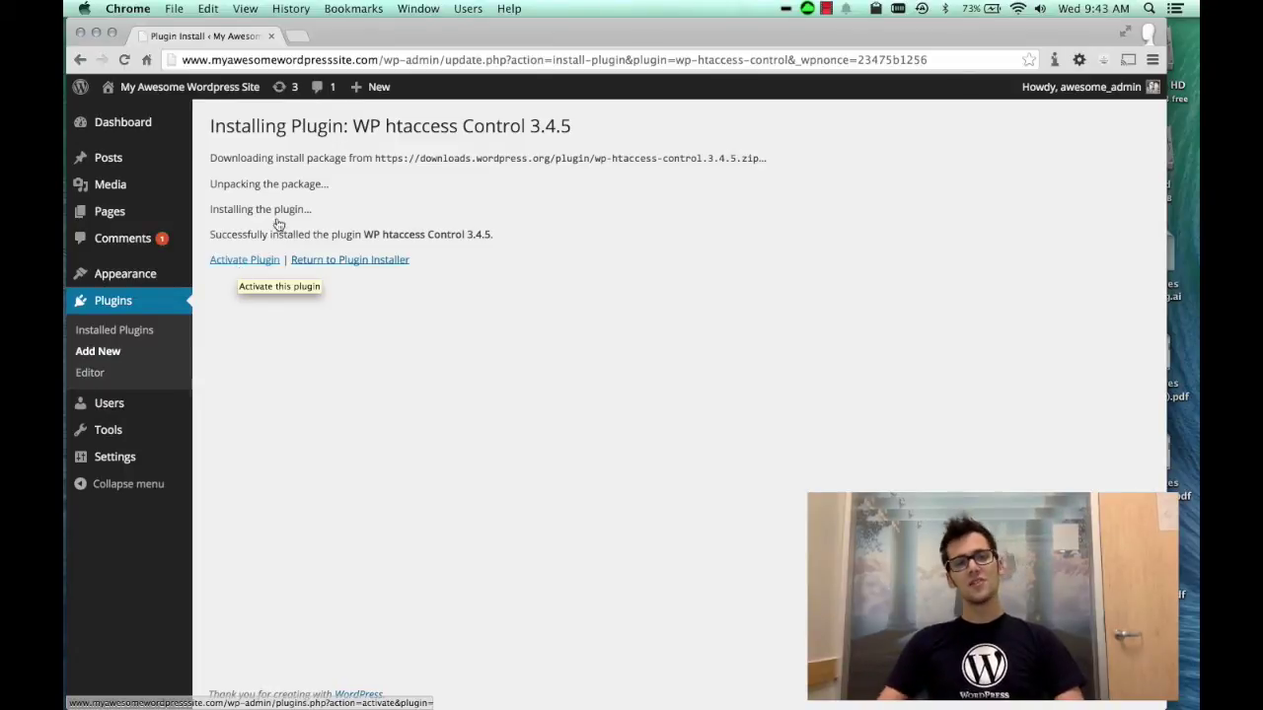
Activate WP htaccess Control and open its Settings > htaccess Control page.
{"action": "left_click", "coordinate": [252, 262]}
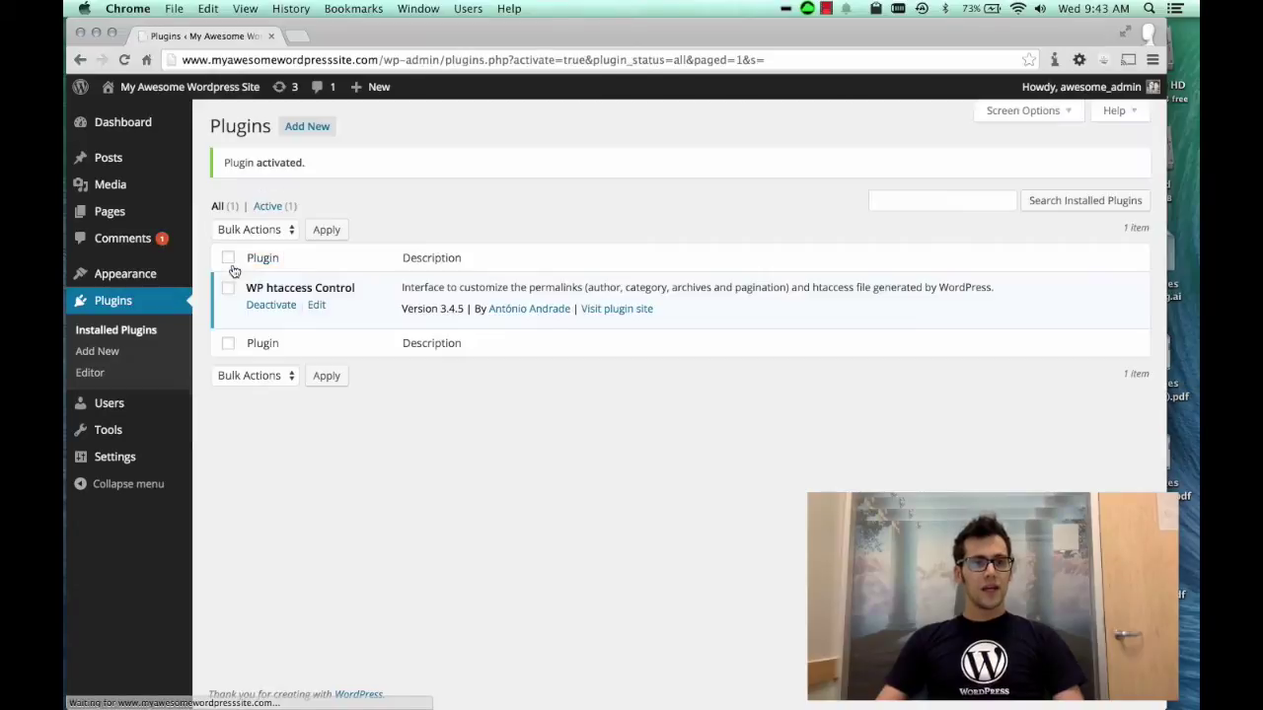
{"action": "mouse_move", "coordinate": [129, 467]}
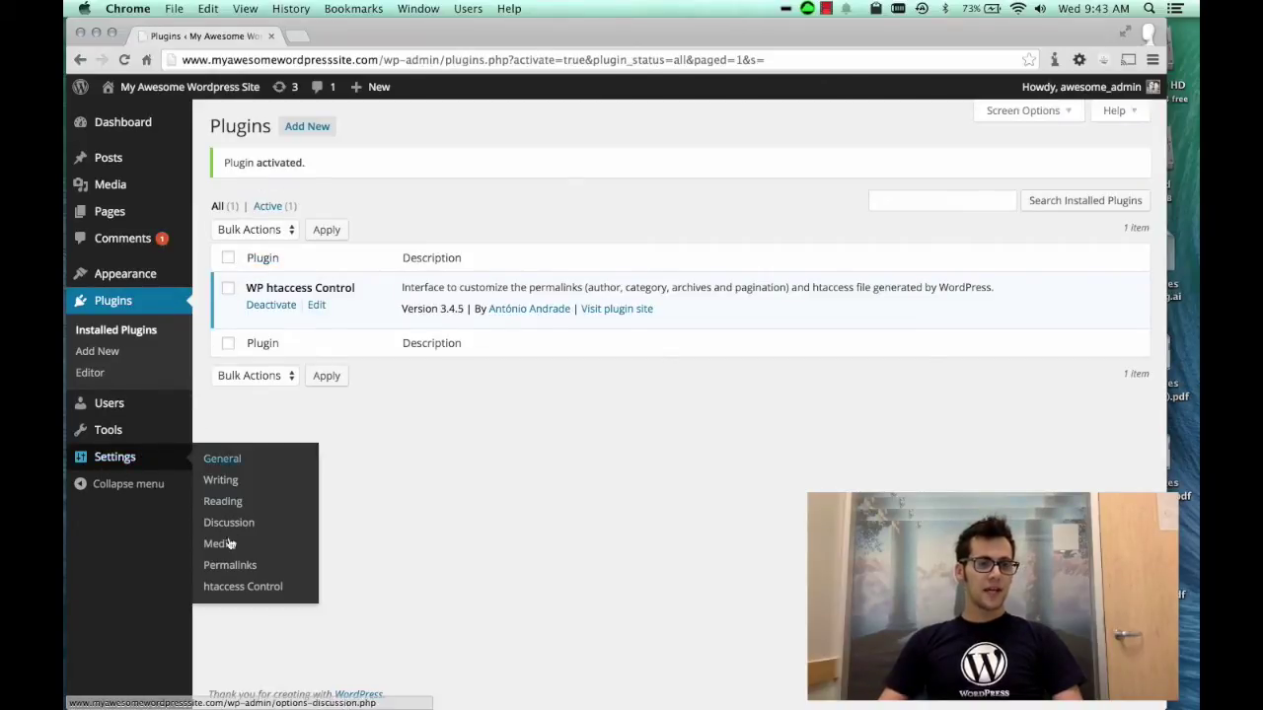
{"action": "left_click", "coordinate": [251, 589]}
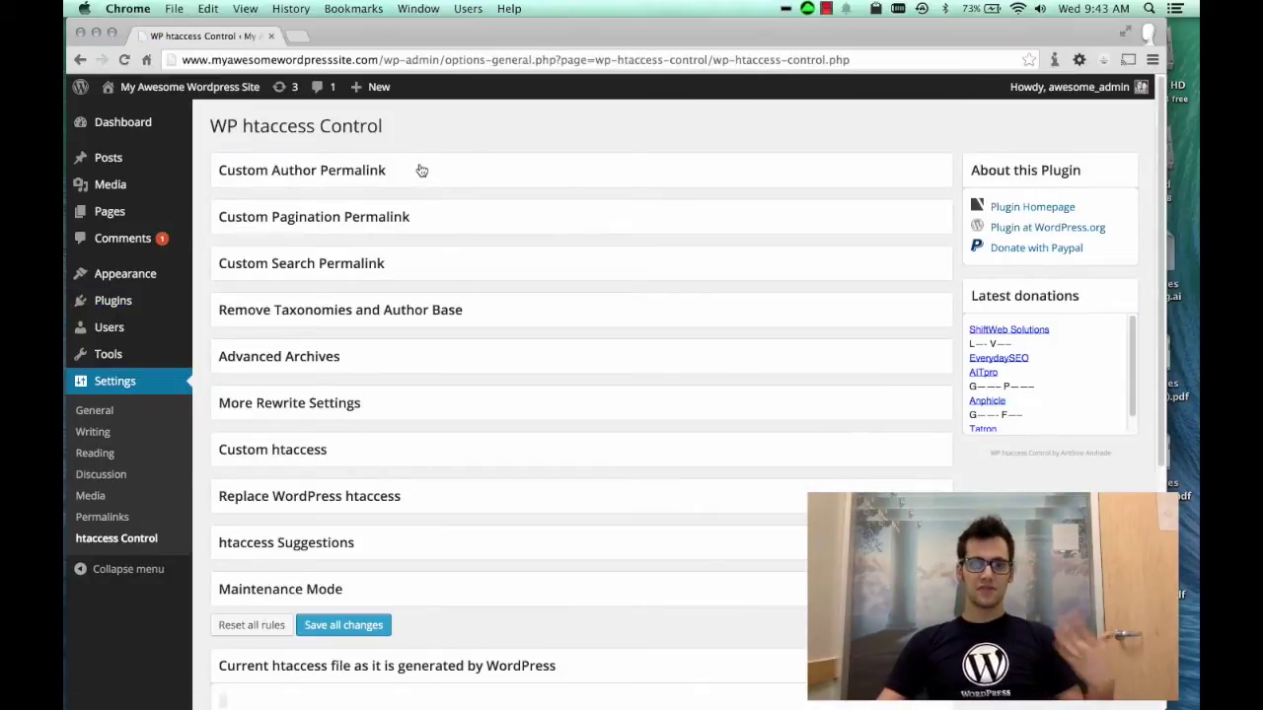
{"action": "scroll", "coordinate": [361, 173], "scroll_direction": "down", "scroll_amount": 3}
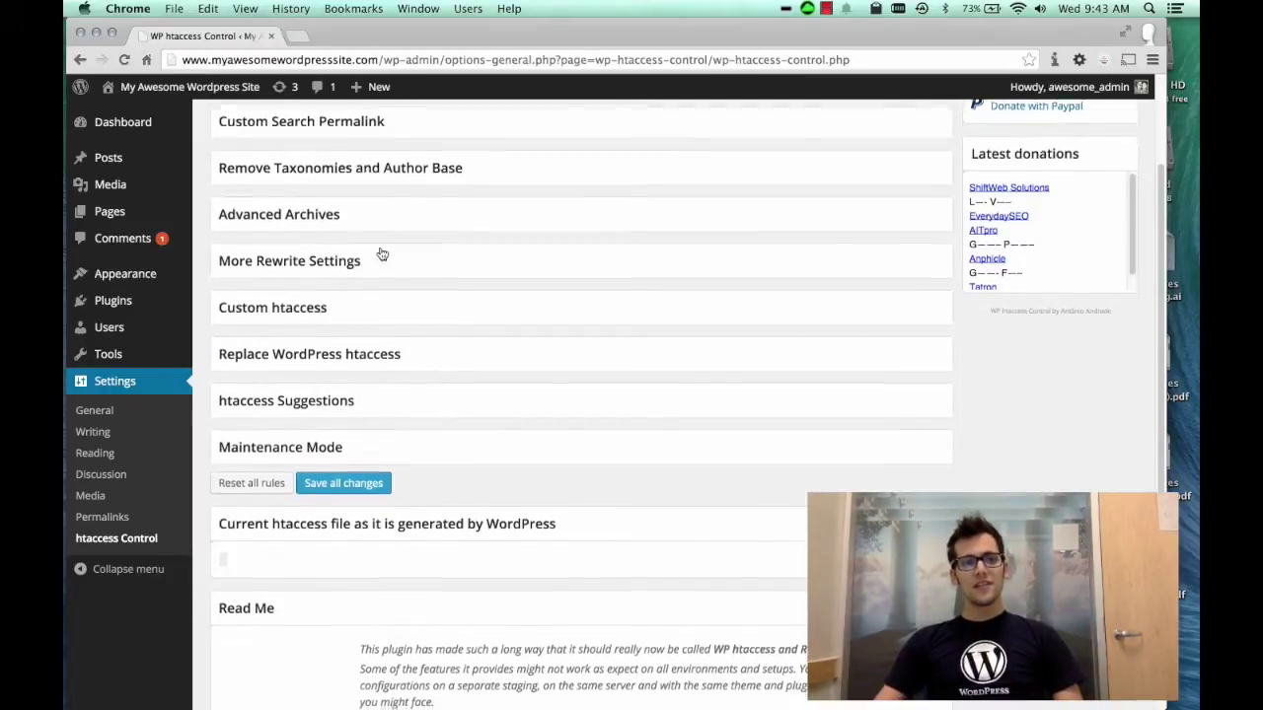
{"action": "scroll", "coordinate": [381, 254], "scroll_direction": "up", "scroll_amount": 3}
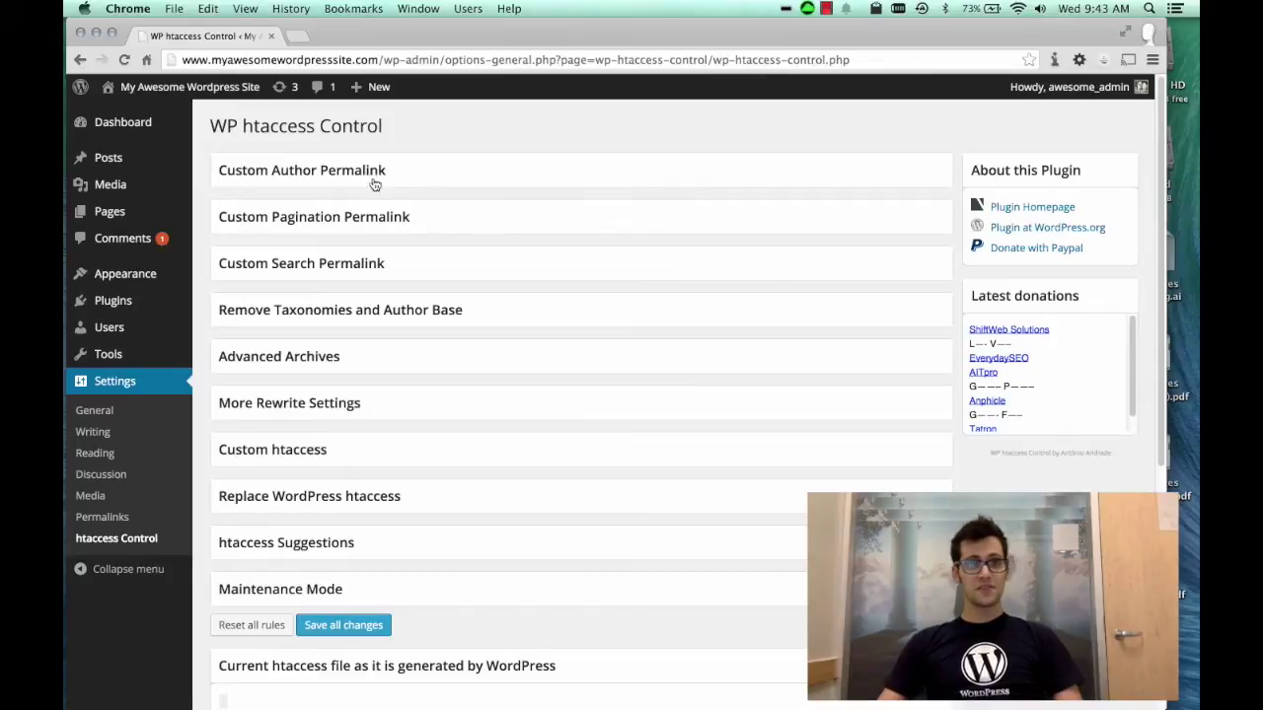
{"action": "scroll", "coordinate": [334, 334], "scroll_direction": "down", "scroll_amount": 2}
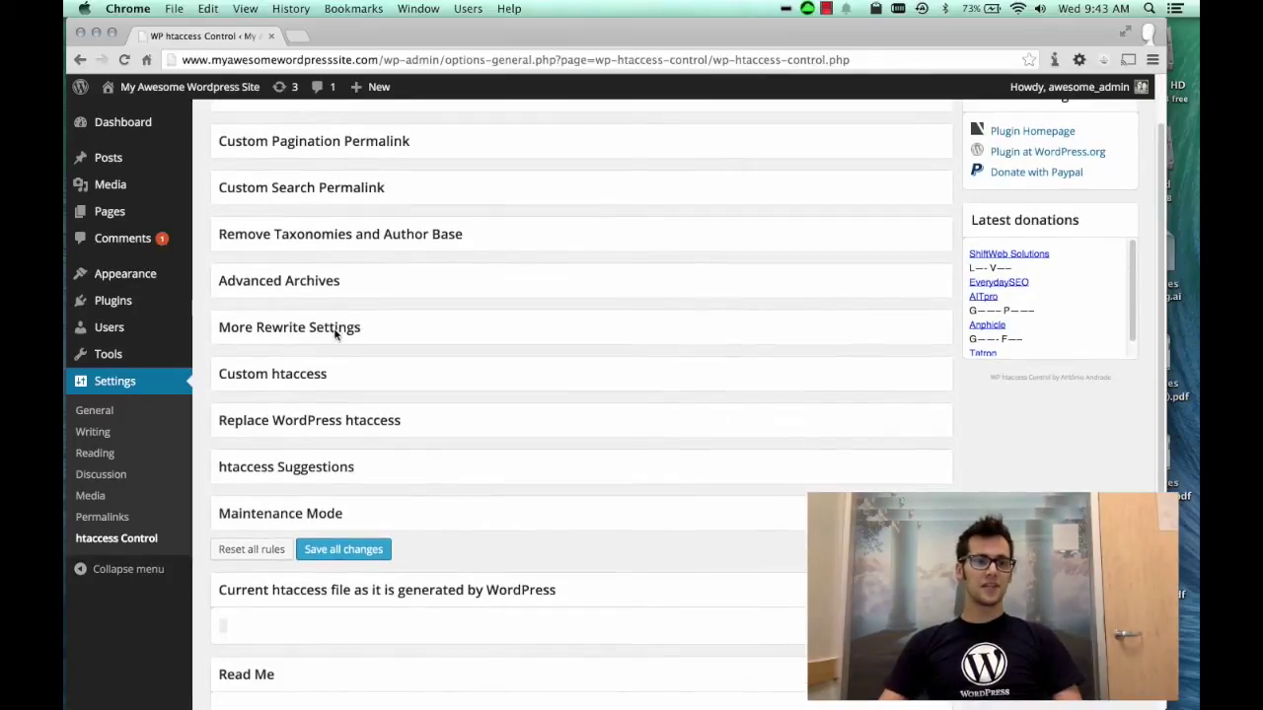
{"action": "left_click", "coordinate": [388, 474]}
Set the Limit Upload Size value to 20 MB.
{"action": "scroll", "coordinate": [386, 467], "scroll_direction": "down", "scroll_amount": 3}
{"action": "scroll", "coordinate": [385, 469], "scroll_direction": "down", "scroll_amount": 2}
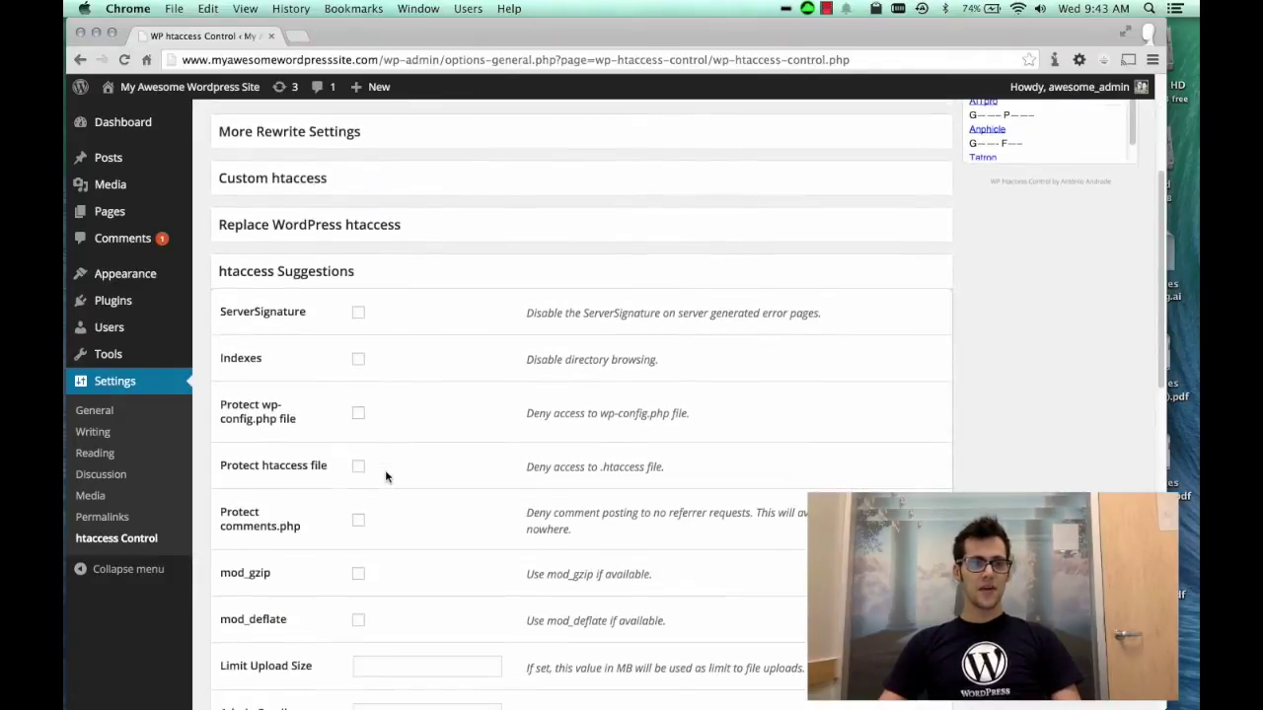
{"action": "scroll", "coordinate": [385, 469], "scroll_direction": "down", "scroll_amount": 1}
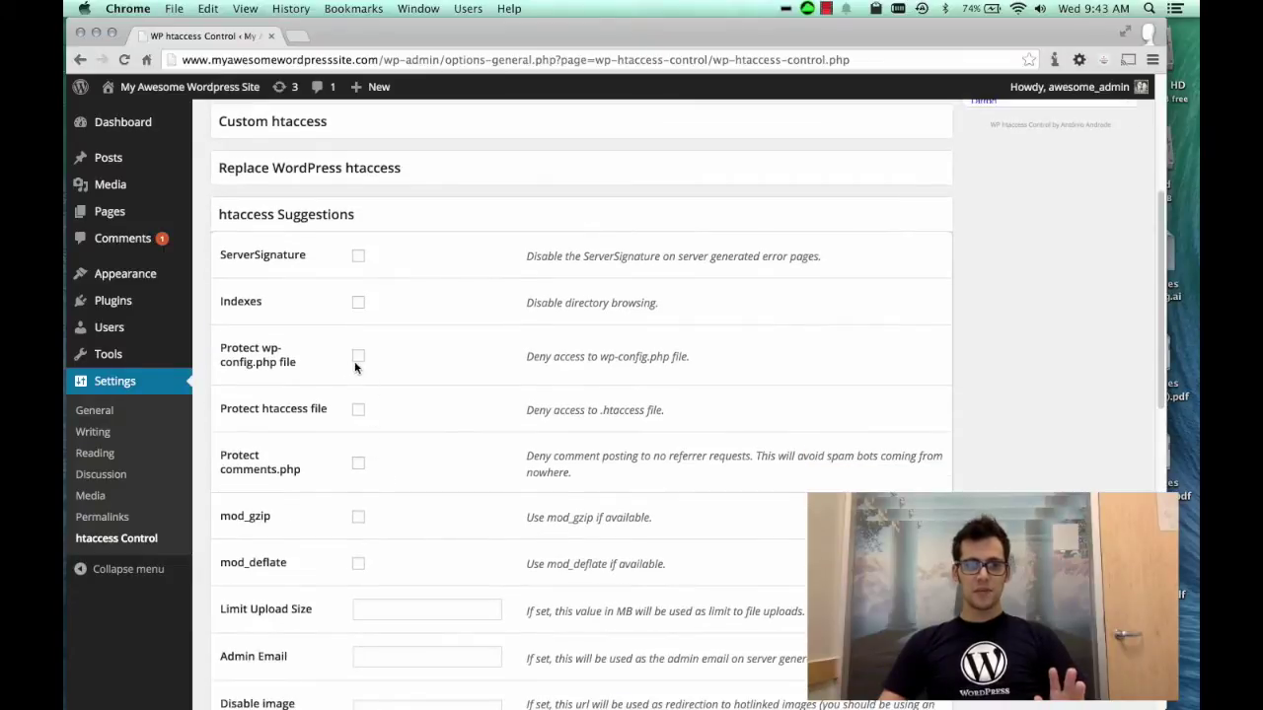
{"action": "scroll", "coordinate": [373, 393], "scroll_direction": "down", "scroll_amount": 1}
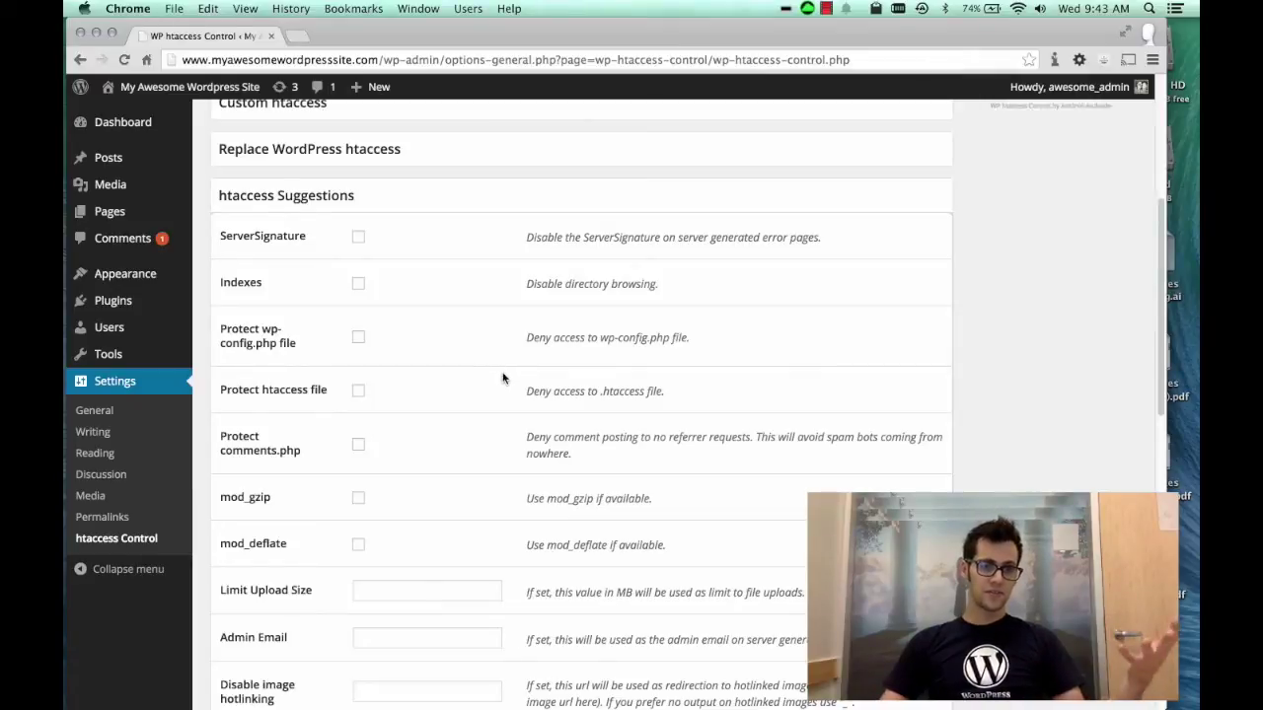
{"action": "scroll", "coordinate": [493, 380], "scroll_direction": "down", "scroll_amount": 1}
{"action": "scroll", "coordinate": [468, 388], "scroll_direction": "down", "scroll_amount": 3}
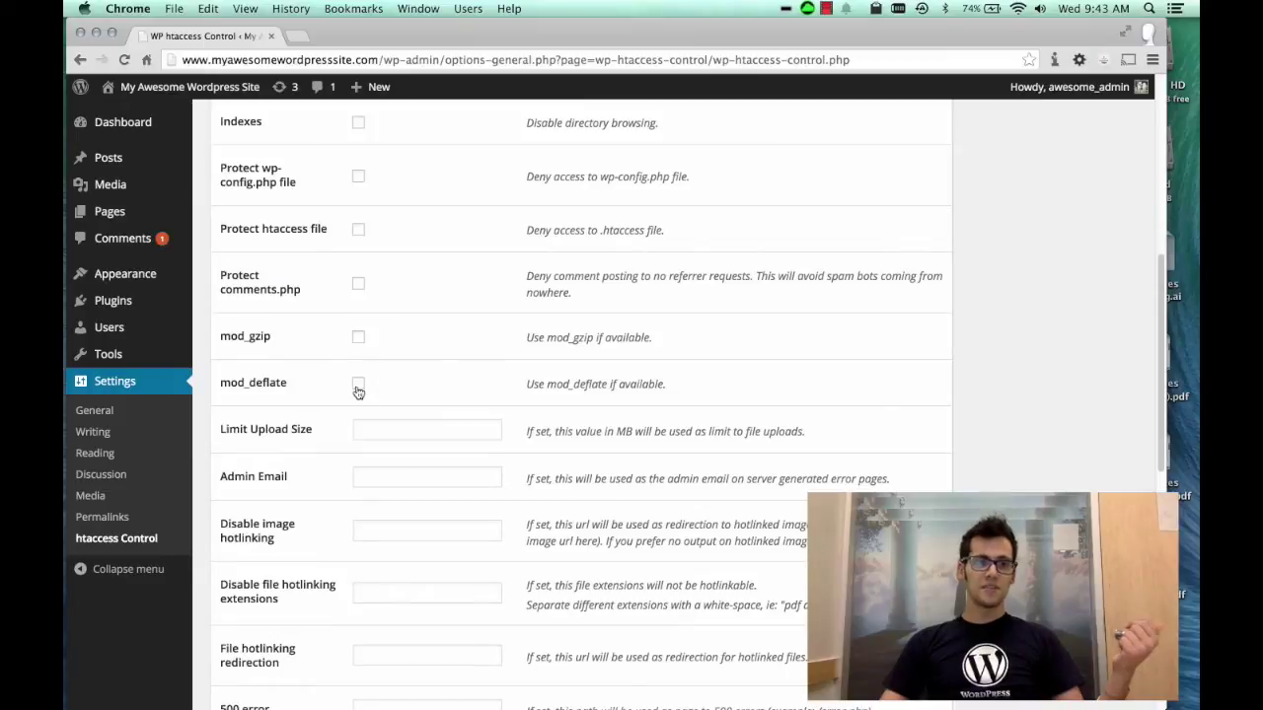
{"action": "scroll", "coordinate": [358, 391], "scroll_direction": "down", "scroll_amount": 1}
{"action": "left_click", "coordinate": [366, 377]}
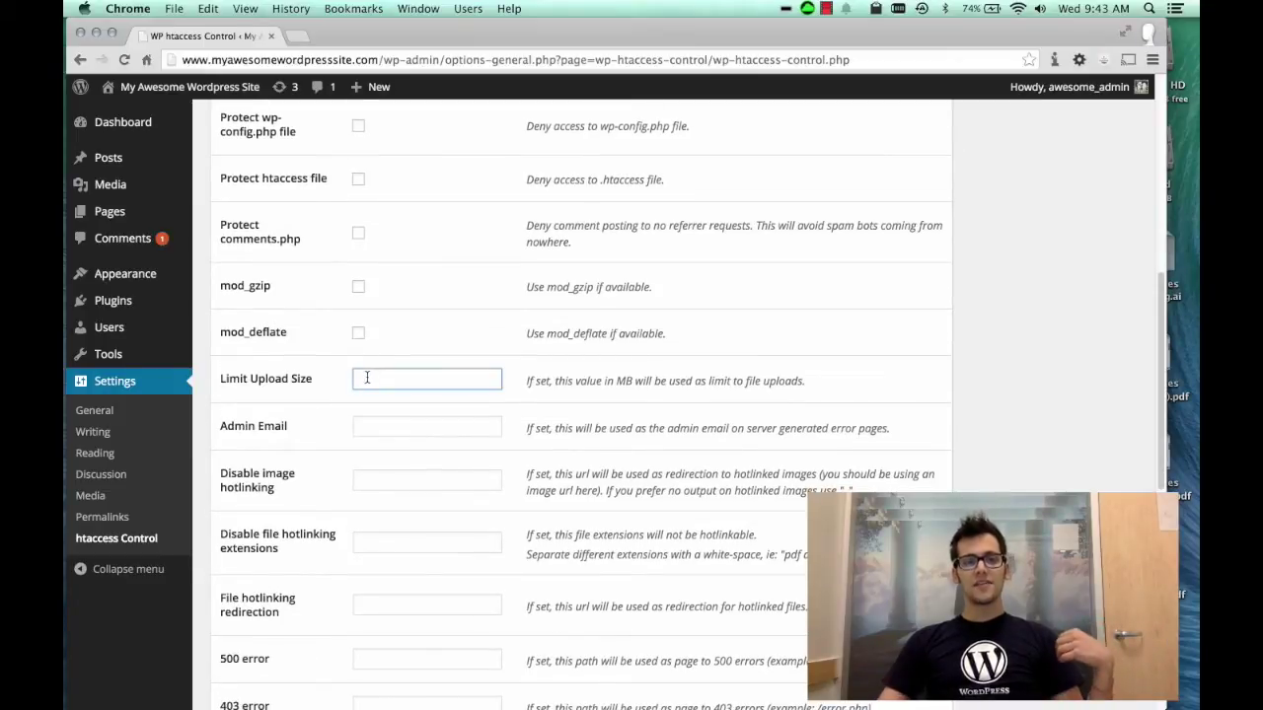
{"action": "left_click_drag", "start_coordinate": [221, 379], "coordinate": [682, 367]}
{"action": "left_click", "coordinate": [398, 380]}
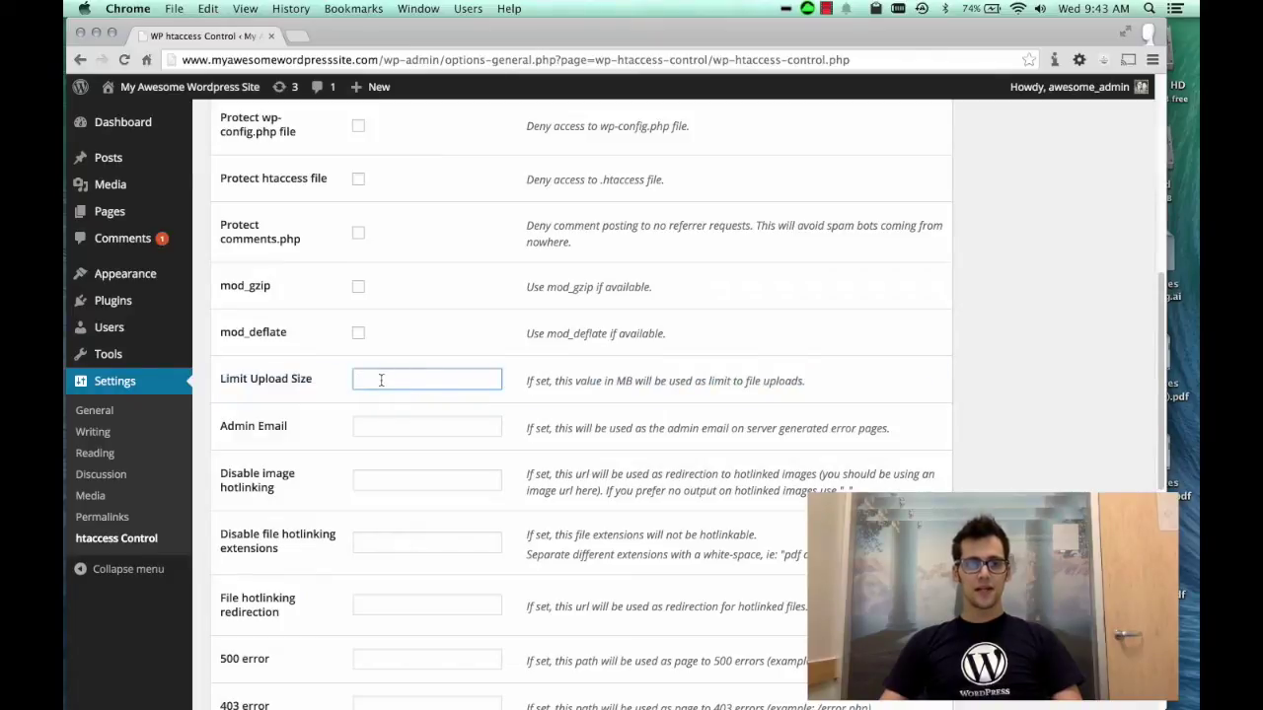
{"action": "scroll", "coordinate": [369, 379], "scroll_direction": "down", "scroll_amount": 1}
{"action": "scroll", "coordinate": [369, 378], "scroll_direction": "up", "scroll_amount": 2}
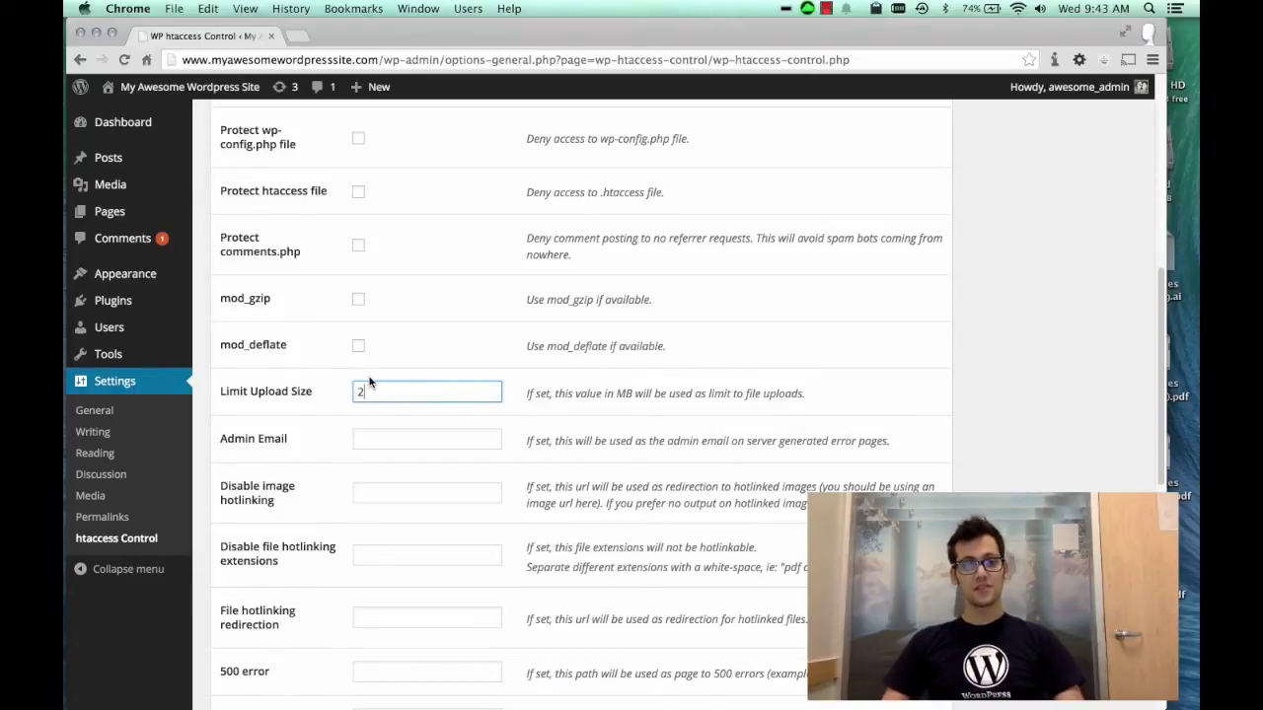
{"action": "type", "text": "0"}
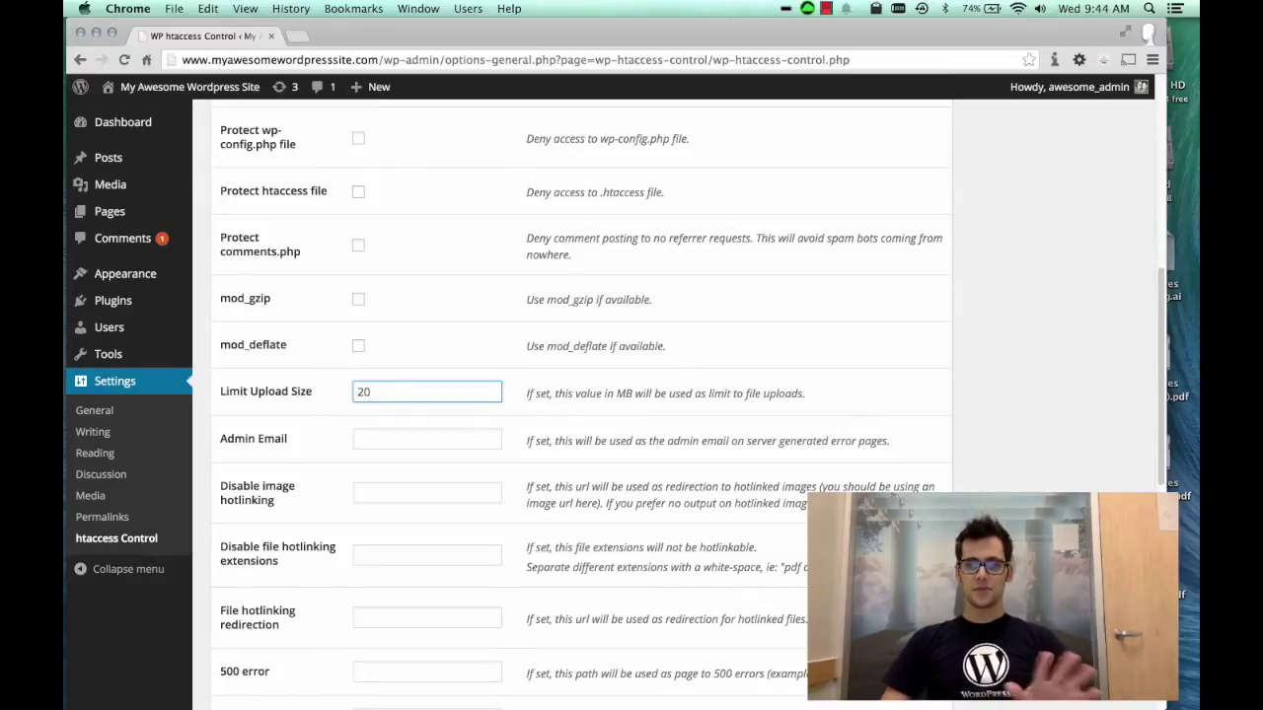
{"action": "left_click", "coordinate": [543, 471]}
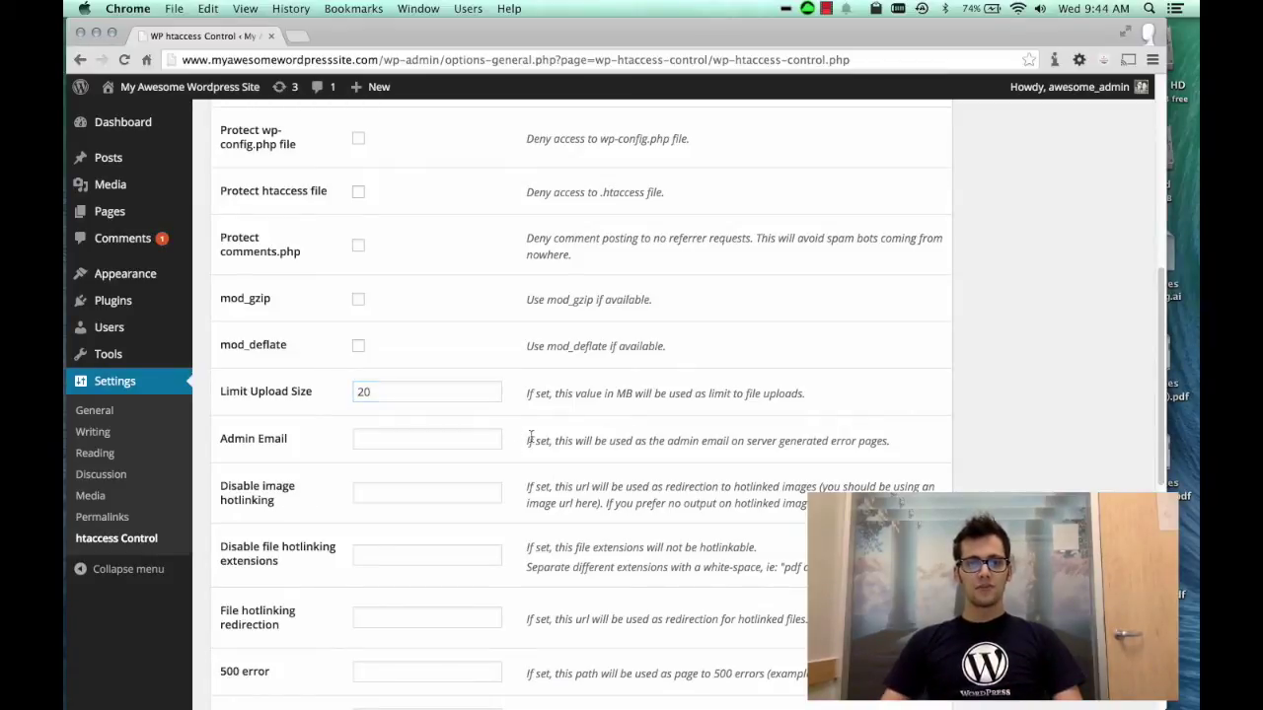
Review the 500 and 403 error page fields, leave them empty, and return to the page top.
{"action": "triple_click", "coordinate": [531, 441]}
{"action": "scroll", "coordinate": [533, 446], "scroll_direction": "down", "scroll_amount": 5}
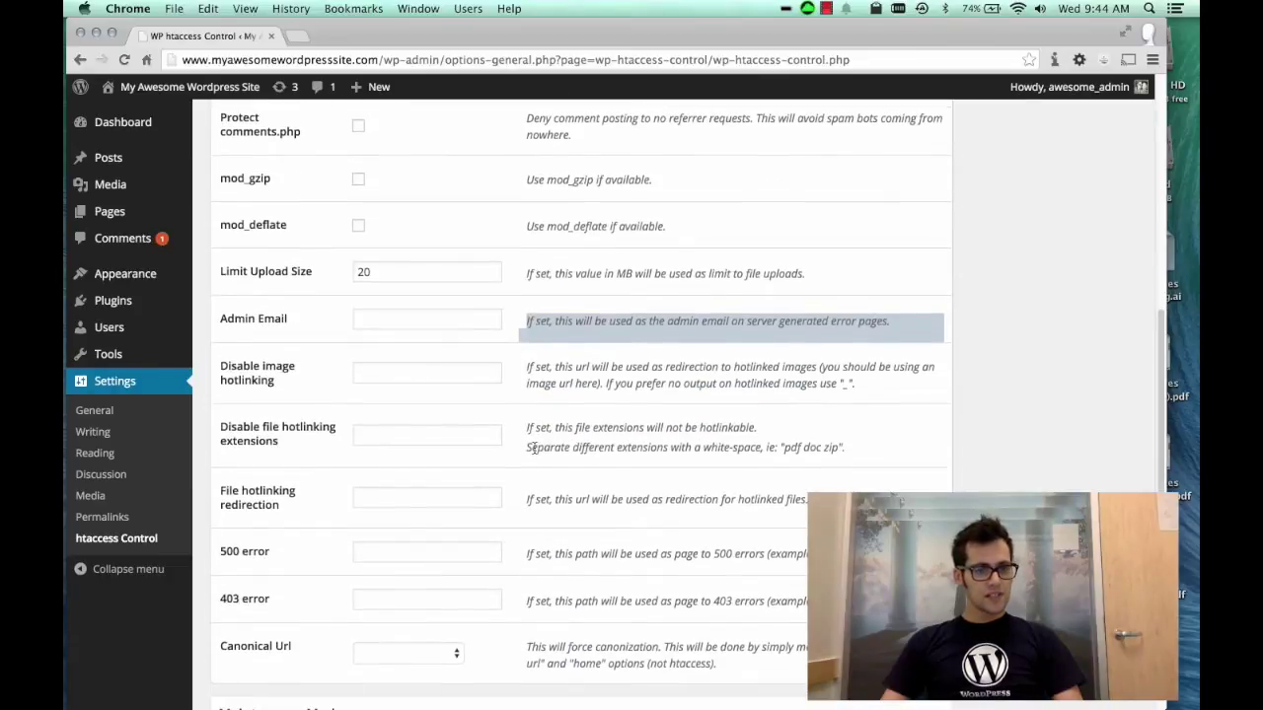
{"action": "left_click", "coordinate": [416, 460]}
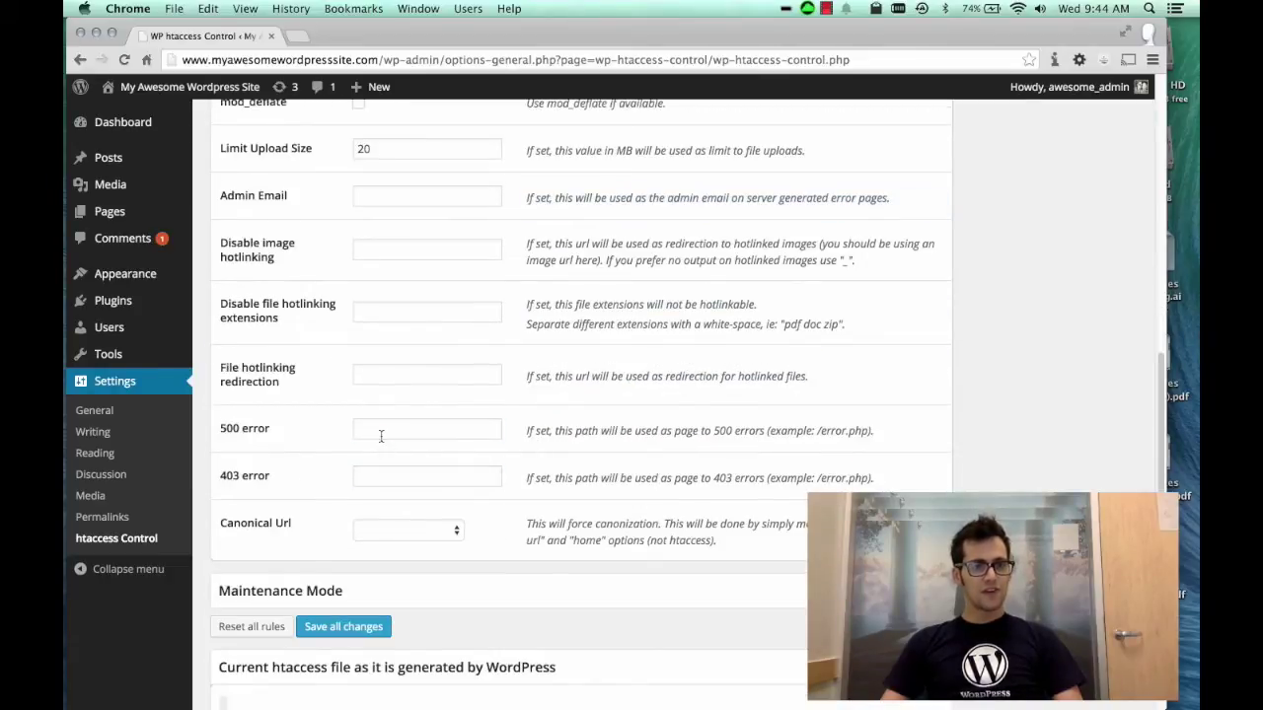
{"action": "left_click", "coordinate": [383, 434]}
{"action": "scroll", "coordinate": [378, 441], "scroll_direction": "up", "scroll_amount": 2}
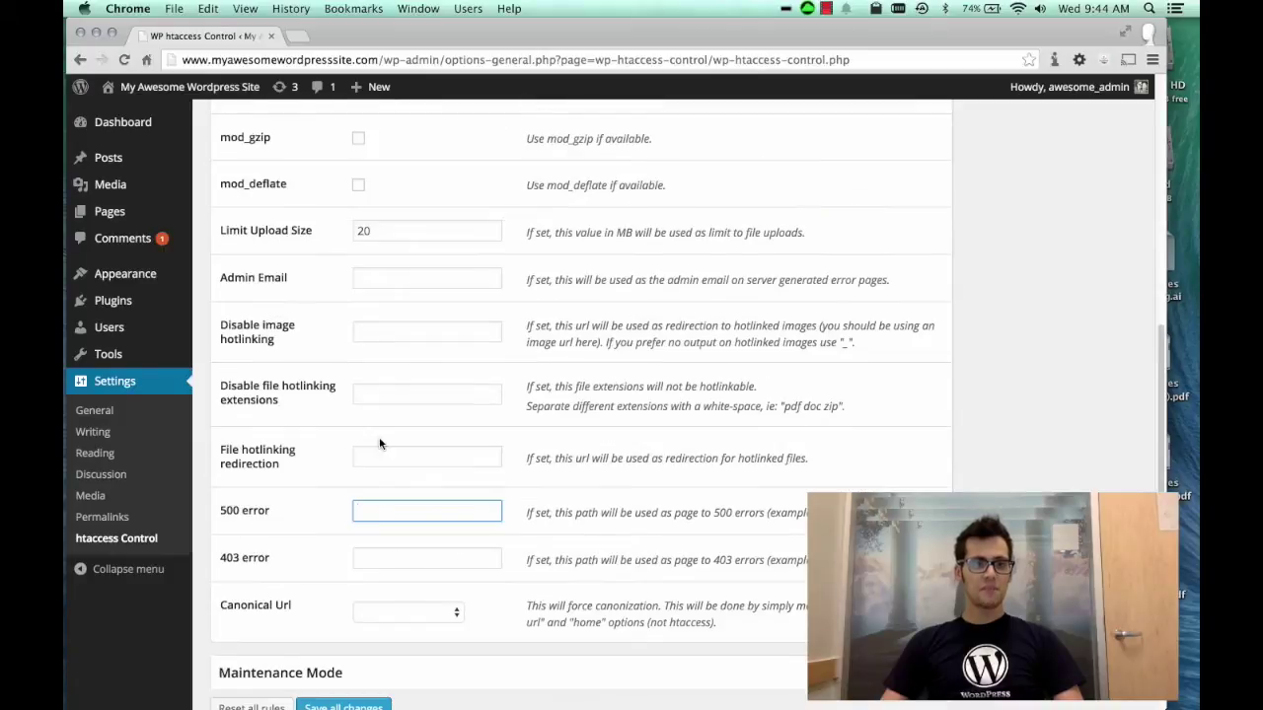
{"action": "scroll", "coordinate": [379, 444], "scroll_direction": "up", "scroll_amount": 15}
{"action": "scroll", "coordinate": [379, 444], "scroll_direction": "down", "scroll_amount": 20}
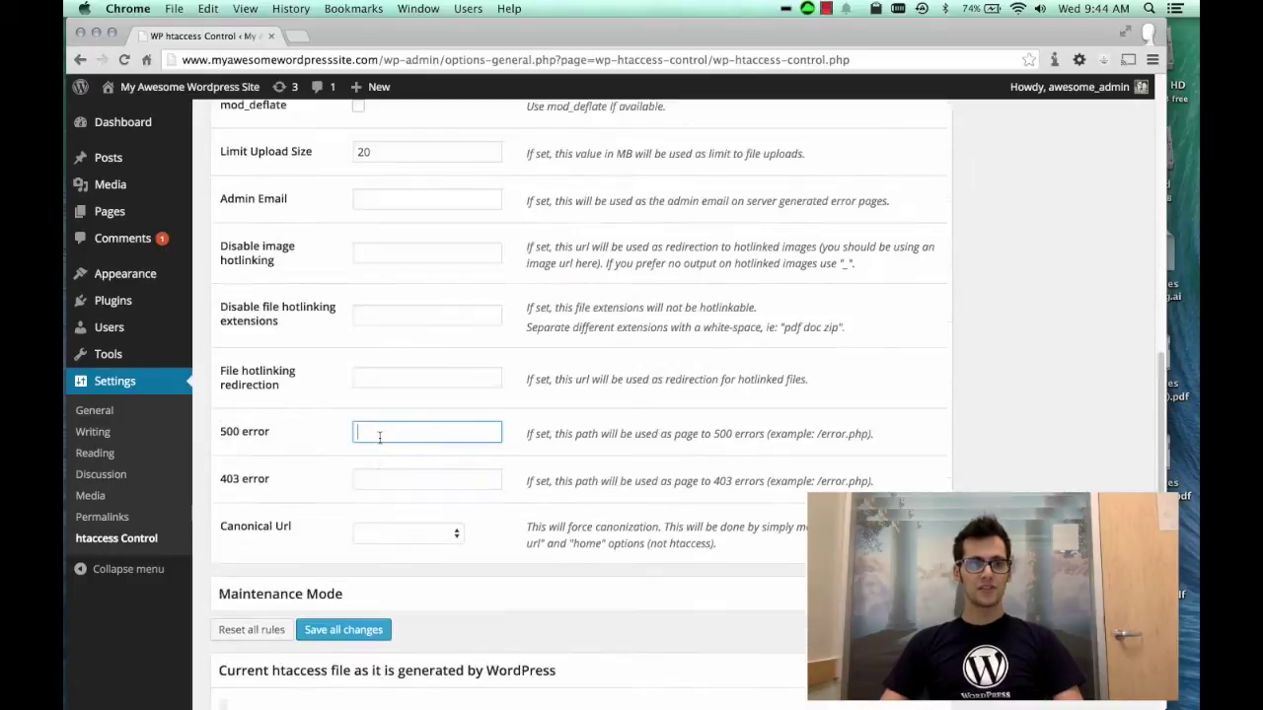
{"action": "scroll", "coordinate": [381, 444], "scroll_direction": "up", "scroll_amount": 1}
{"action": "left_click", "coordinate": [386, 339]}
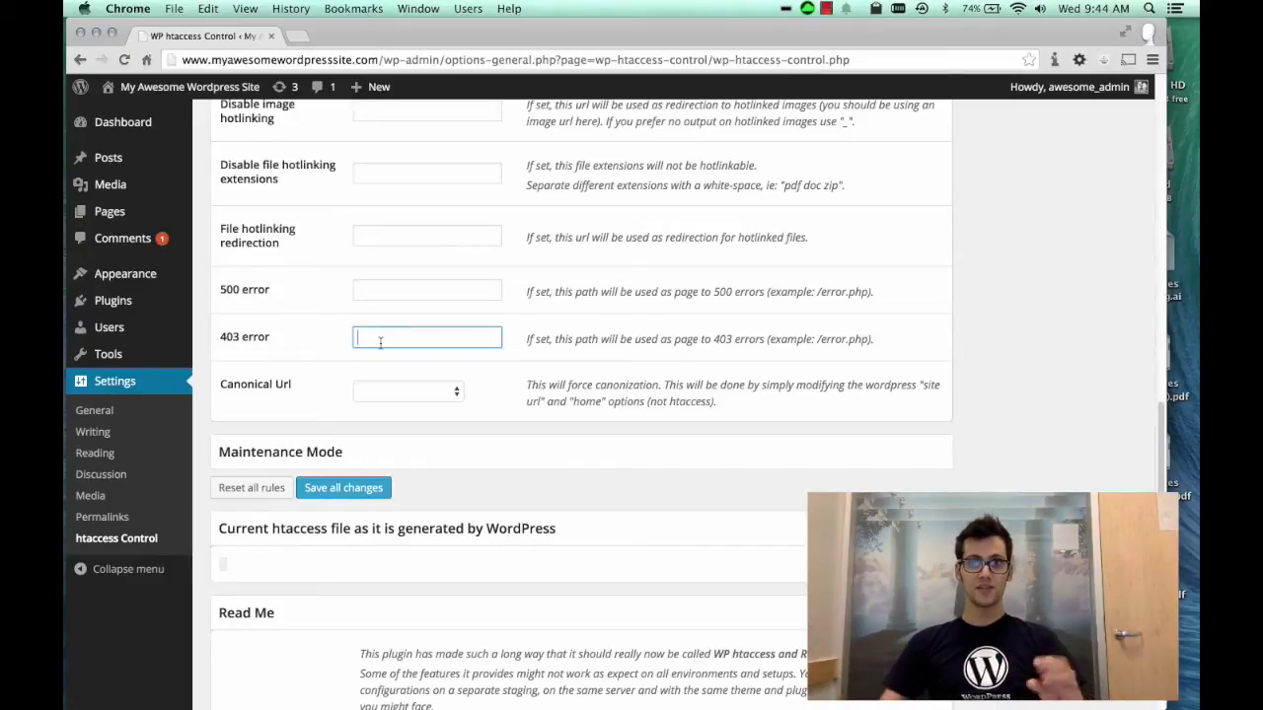
{"action": "left_click", "coordinate": [385, 287]}
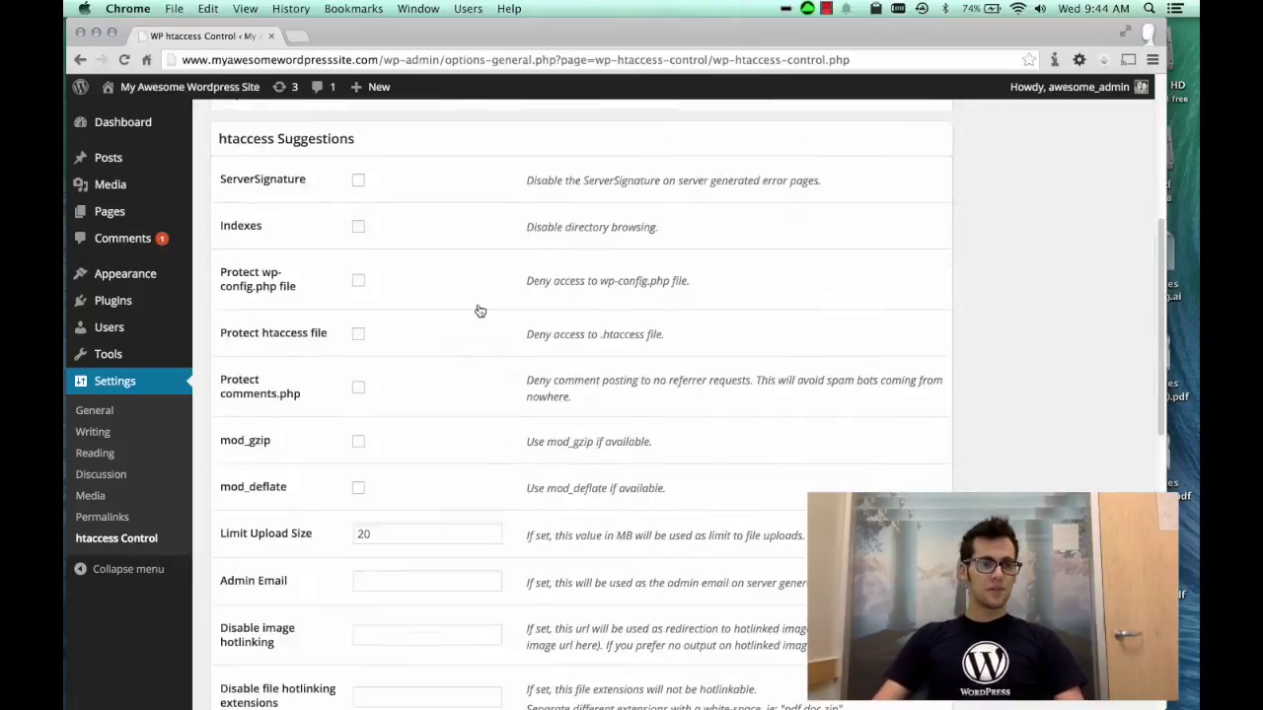
{"action": "scroll", "coordinate": [479, 311], "scroll_direction": "up", "scroll_amount": 5}
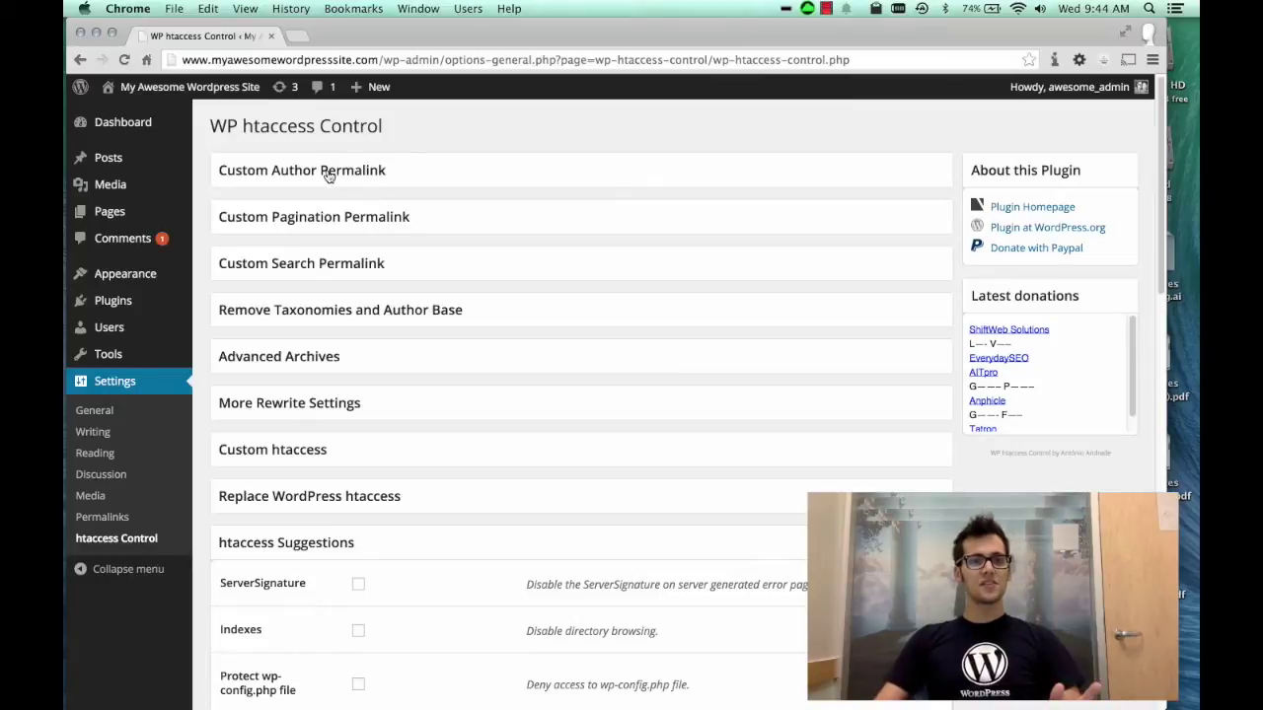
Expand and collapse the Custom Author Permalink and Custom Pagination Permalink sections.
{"action": "left_click", "coordinate": [421, 173]}
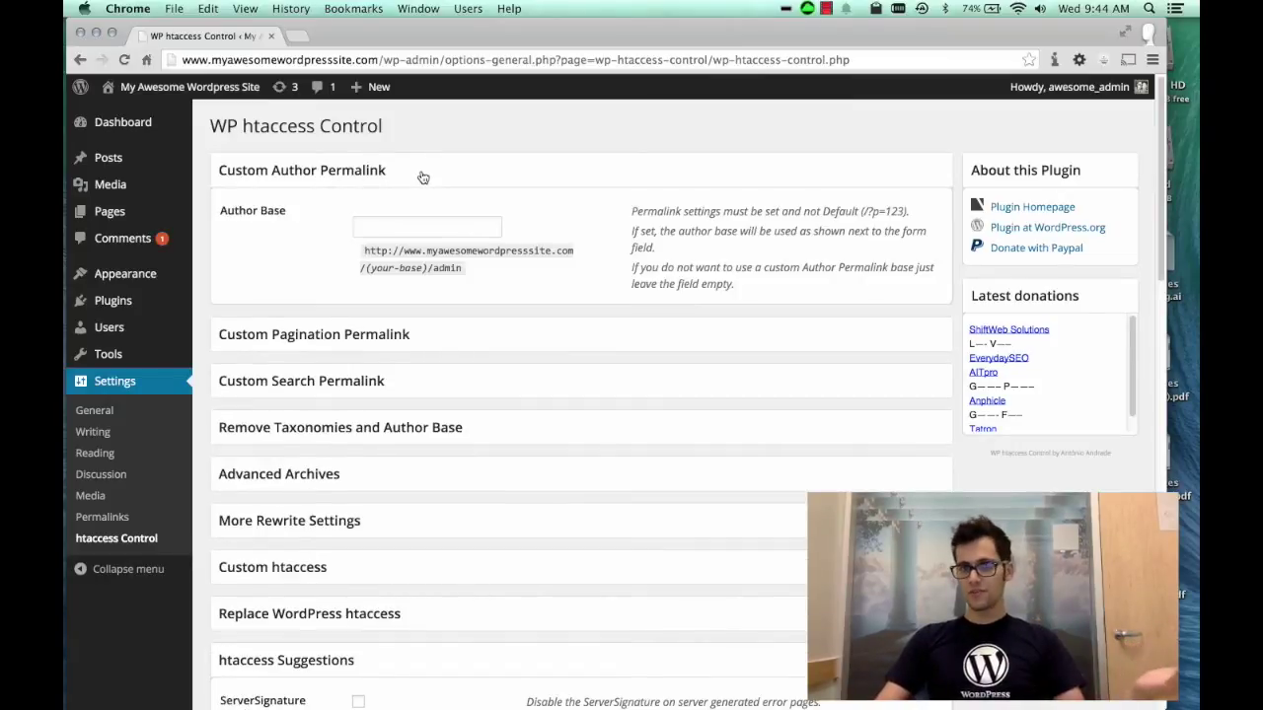
{"action": "left_click", "coordinate": [423, 178]}
{"action": "left_click", "coordinate": [413, 223]}
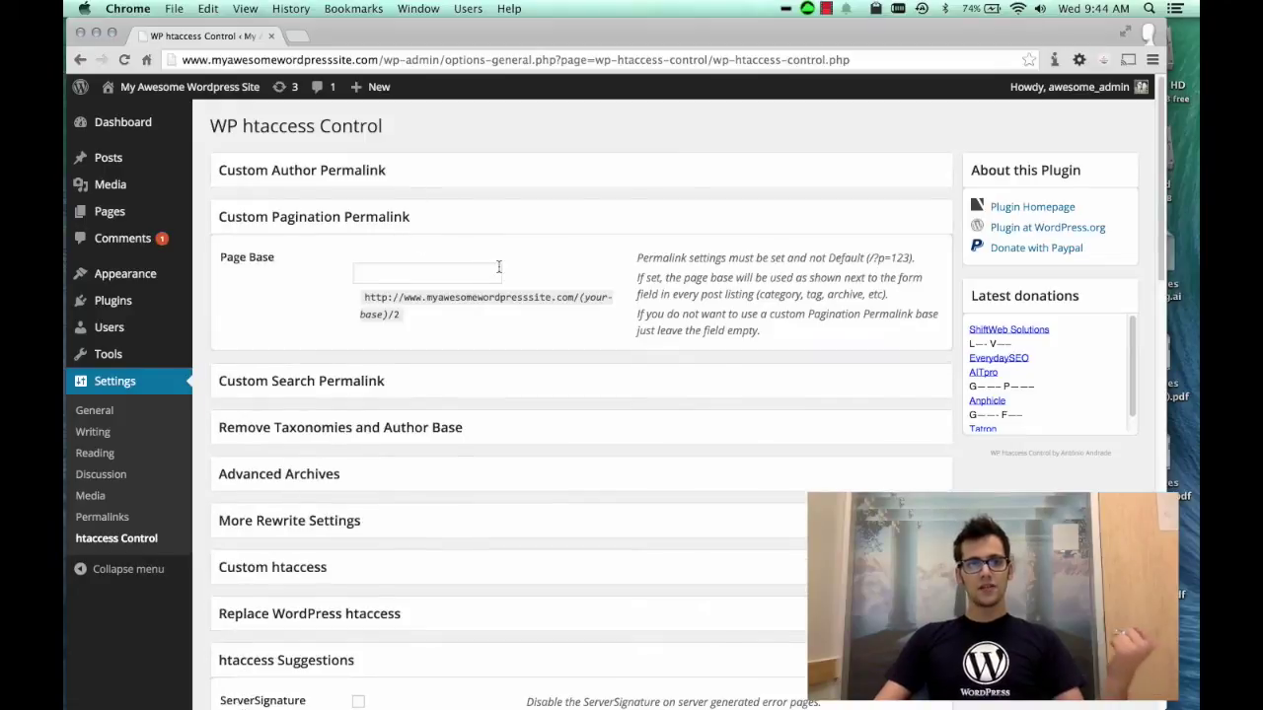
{"action": "left_click", "coordinate": [427, 234]}
Leave Custom Search Permalink expanded with its Search Base field empty.
{"action": "left_click", "coordinate": [413, 275]}
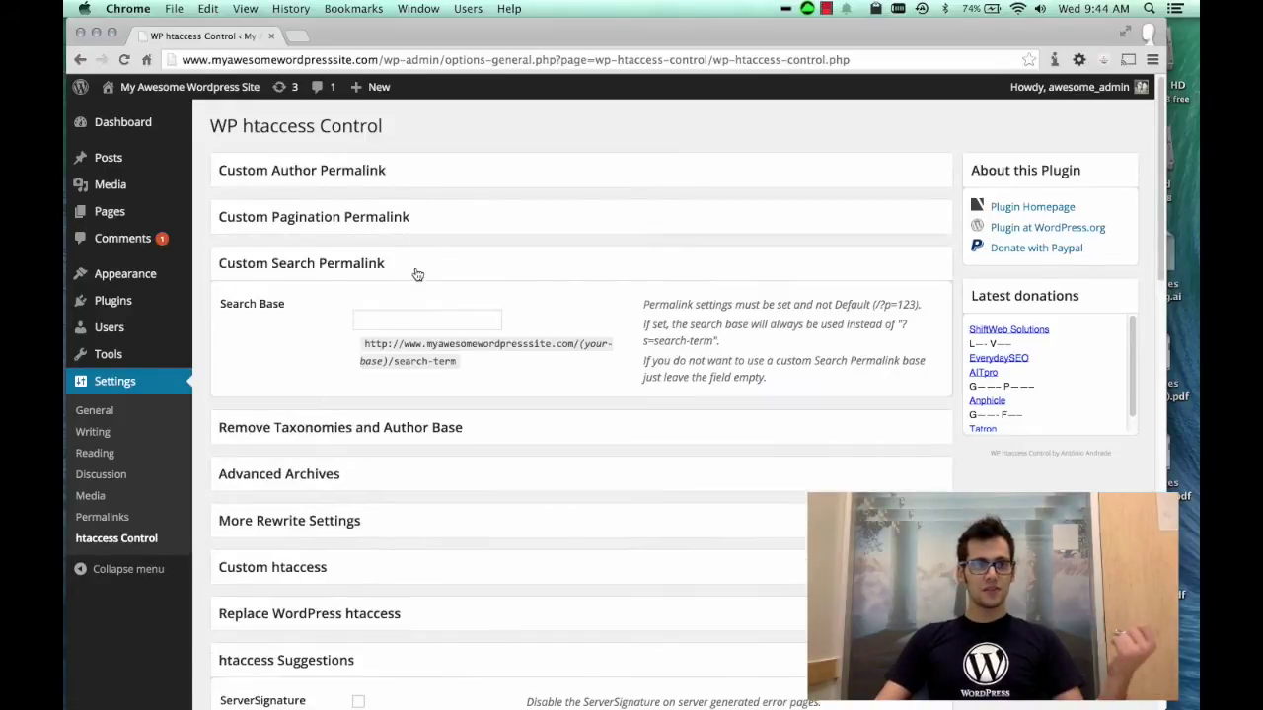
{"action": "scroll", "coordinate": [419, 246], "scroll_direction": "down", "scroll_amount": 1}
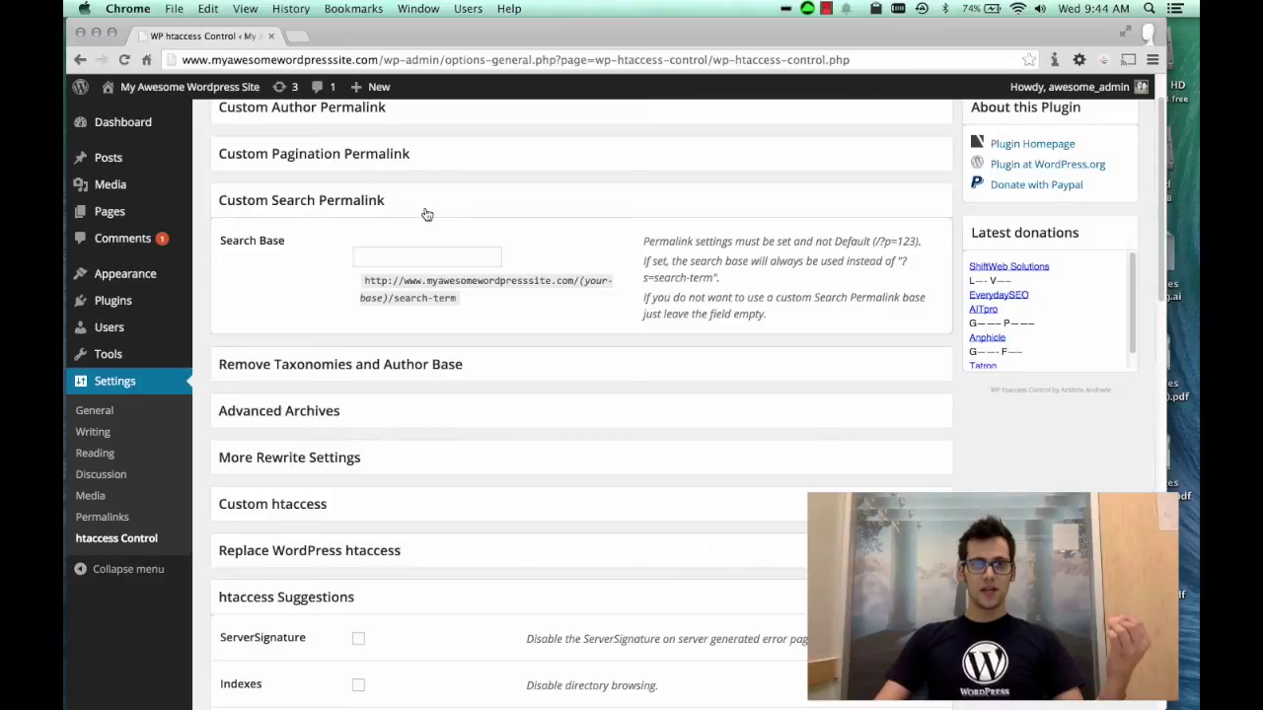
{"action": "left_click", "coordinate": [427, 214]}
{"action": "left_click", "coordinate": [415, 211]}
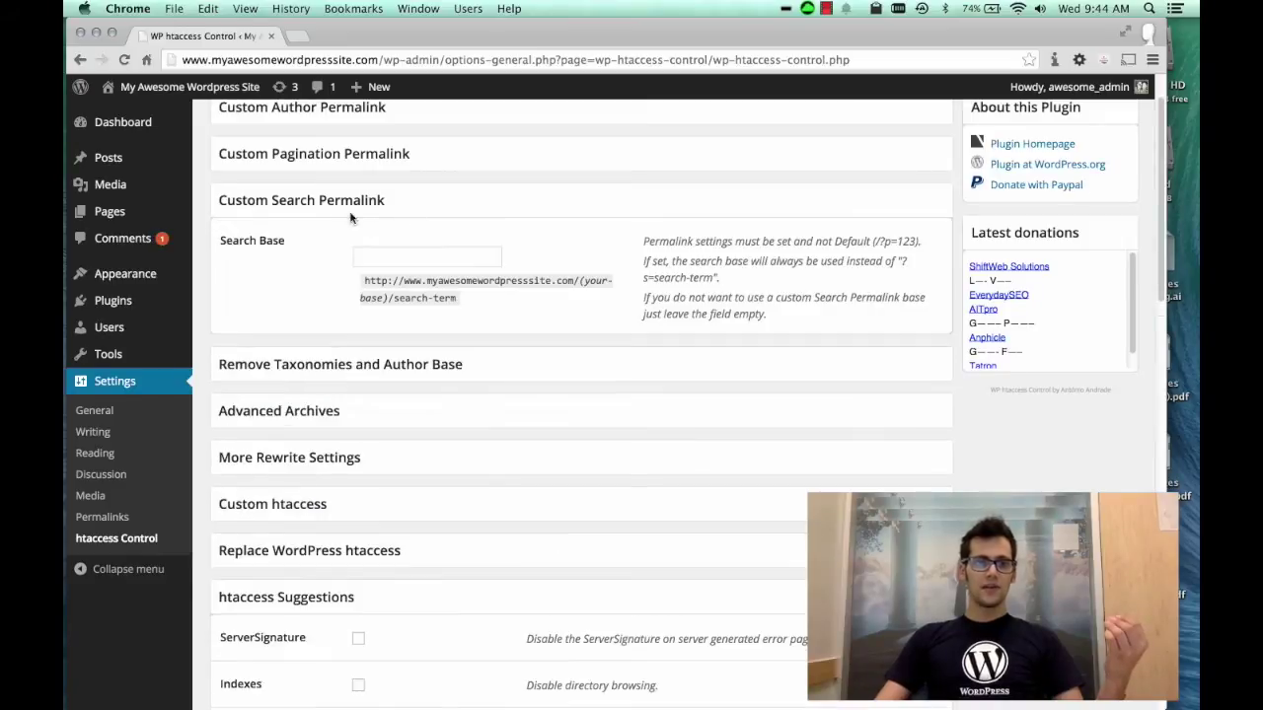
{"action": "left_click", "coordinate": [417, 254]}
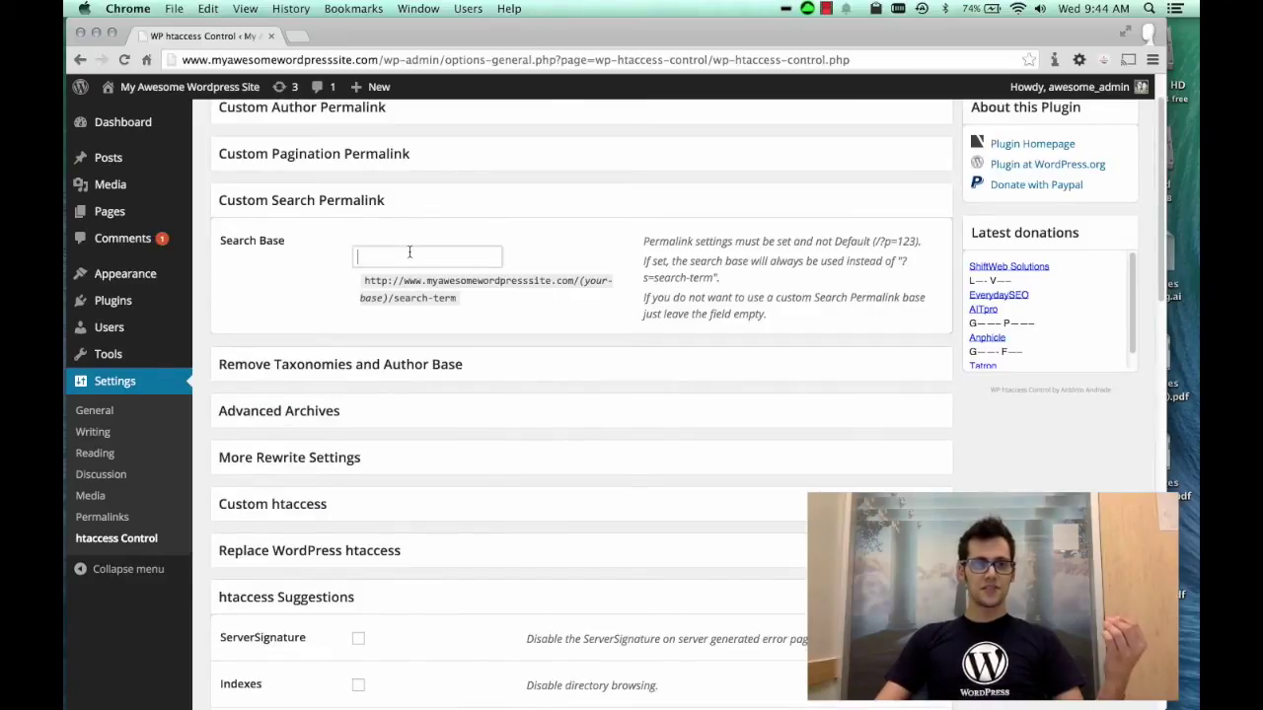
{"action": "triple_click", "coordinate": [400, 279]}
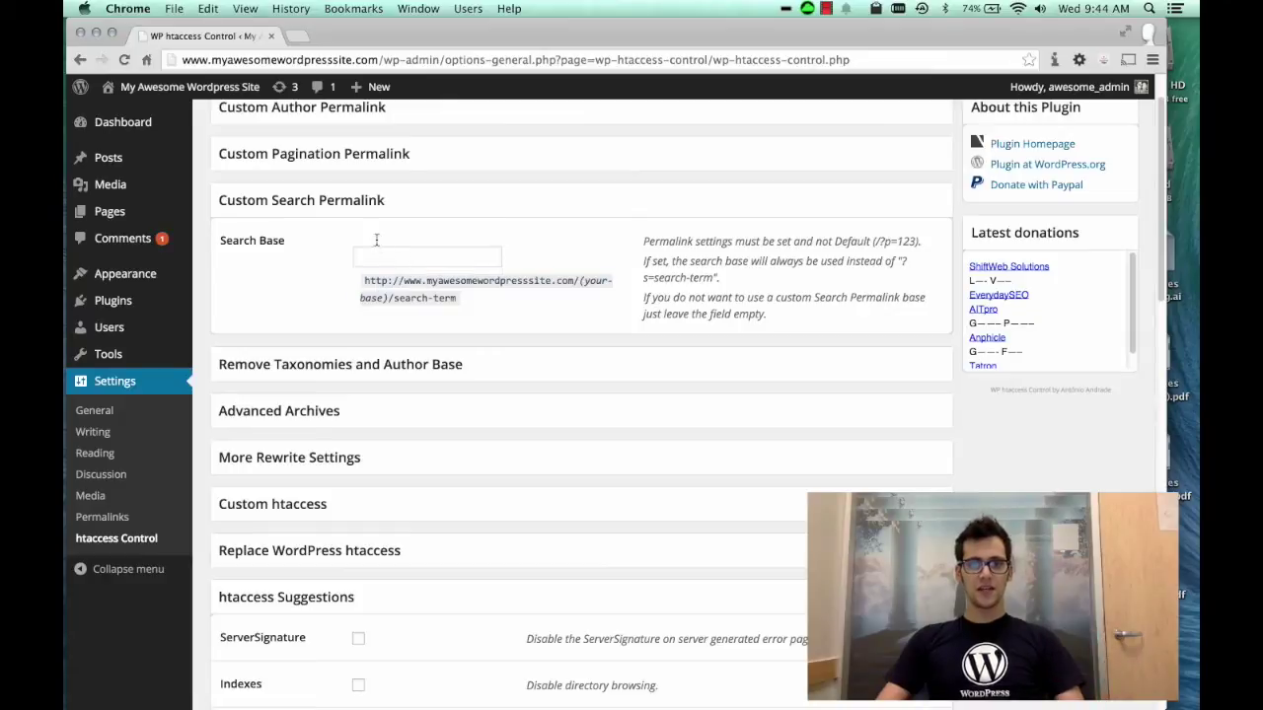
{"action": "left_click", "coordinate": [377, 251]}
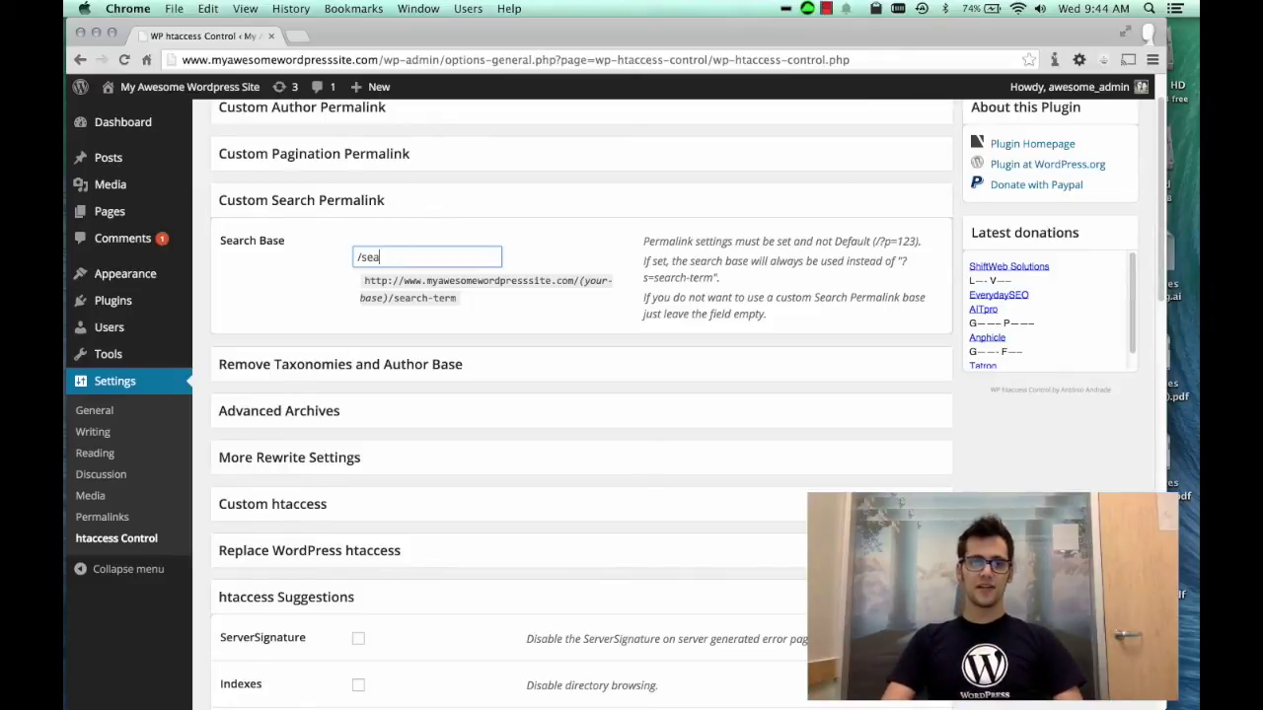
{"action": "scroll", "coordinate": [477, 203], "scroll_direction": "down", "scroll_amount": 2}
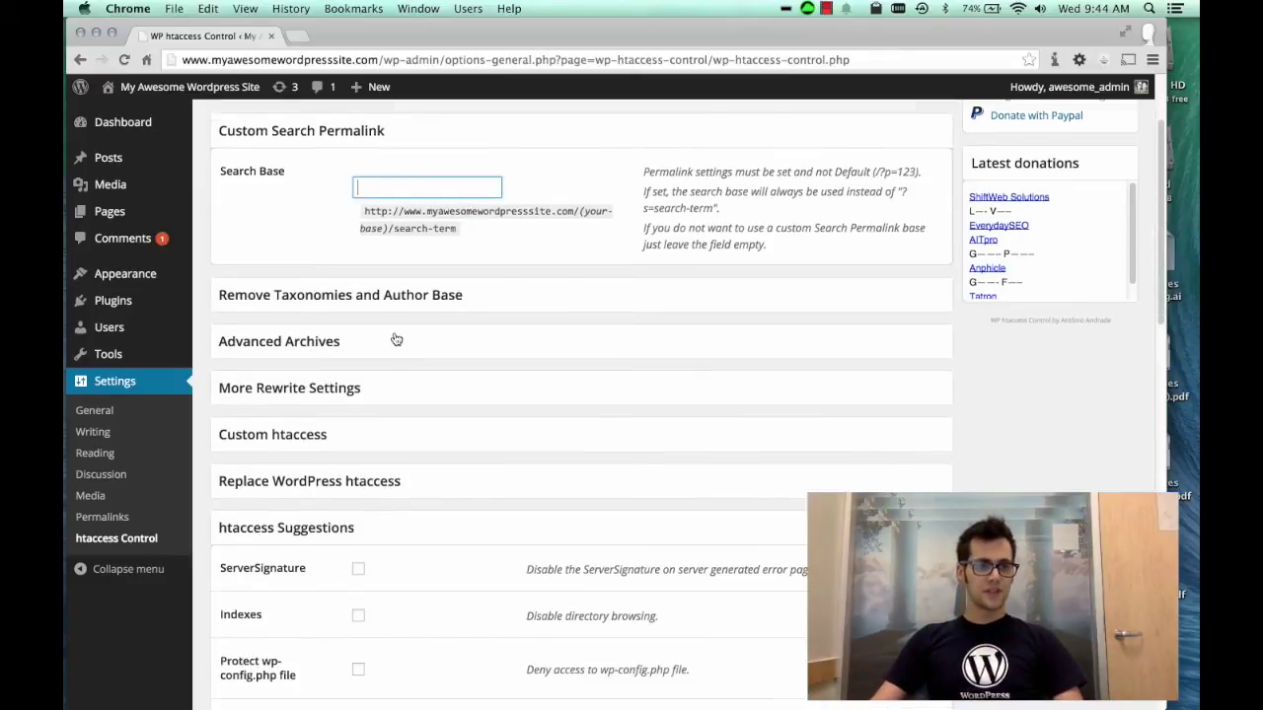
Expand More Rewrite Settings and Custom htaccess, leaving the custom rules box empty, then scroll to Read Me.
{"action": "left_click", "coordinate": [392, 351]}
{"action": "scroll", "coordinate": [390, 353], "scroll_direction": "down", "scroll_amount": 3}
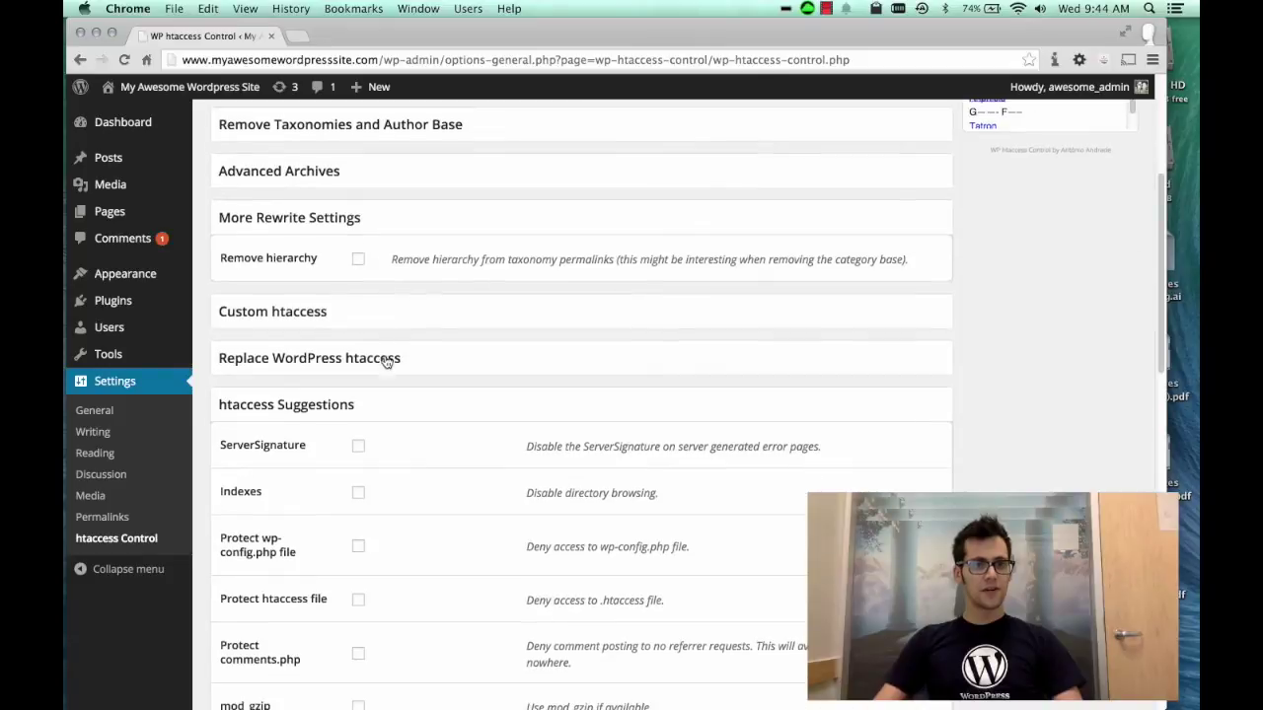
{"action": "left_click", "coordinate": [384, 328]}
{"action": "left_click", "coordinate": [395, 392]}
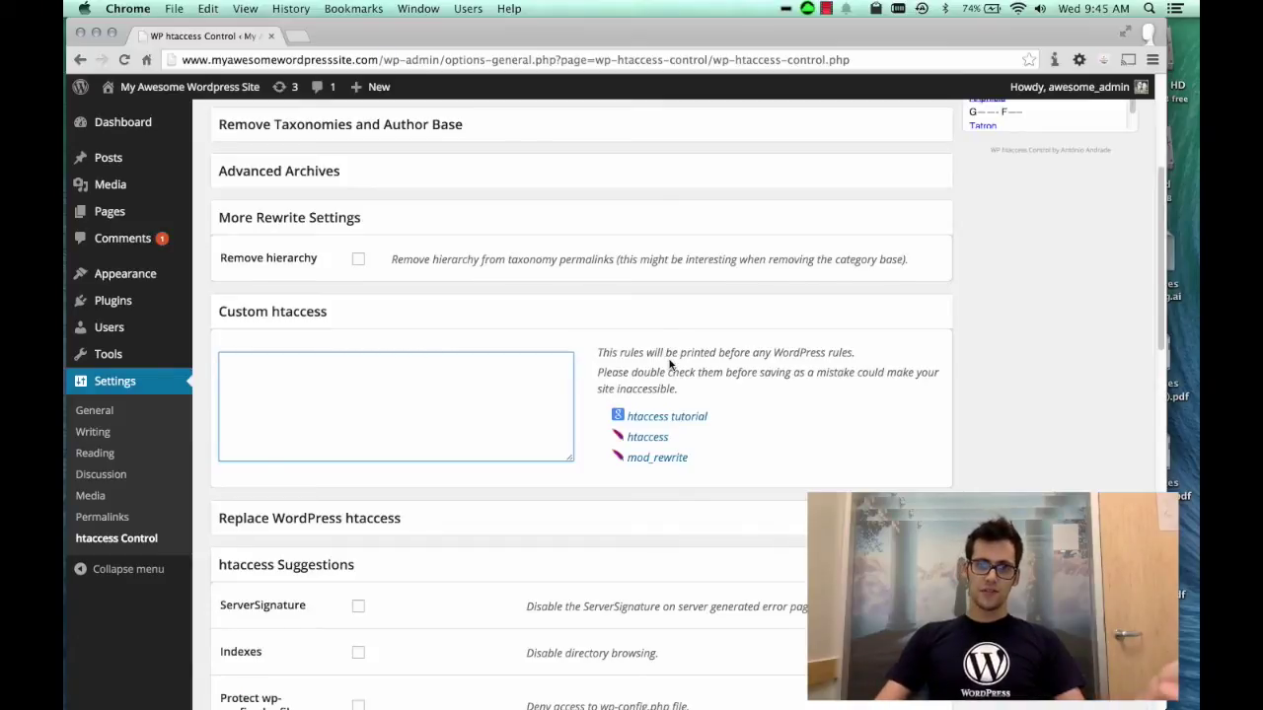
{"action": "scroll", "coordinate": [670, 359], "scroll_direction": "down", "scroll_amount": 1}
{"action": "scroll", "coordinate": [670, 360], "scroll_direction": "down", "scroll_amount": 10}
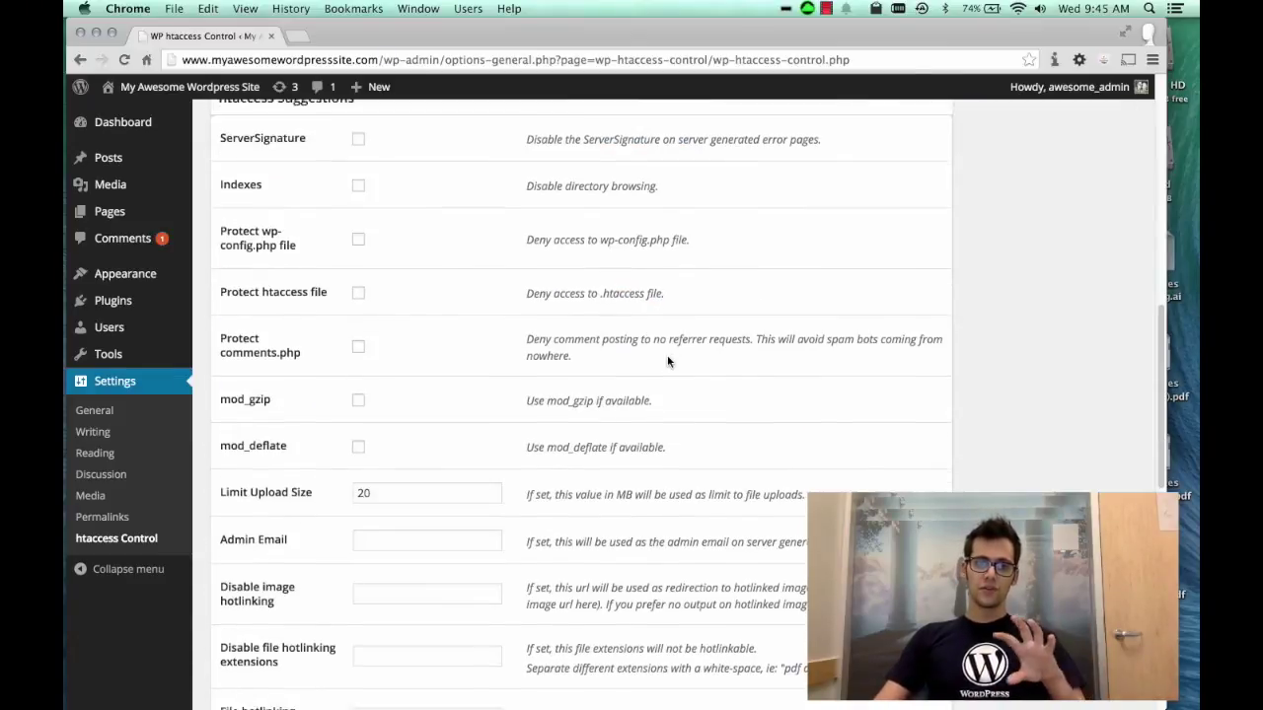
{"action": "scroll", "coordinate": [667, 361], "scroll_direction": "down", "scroll_amount": 7}
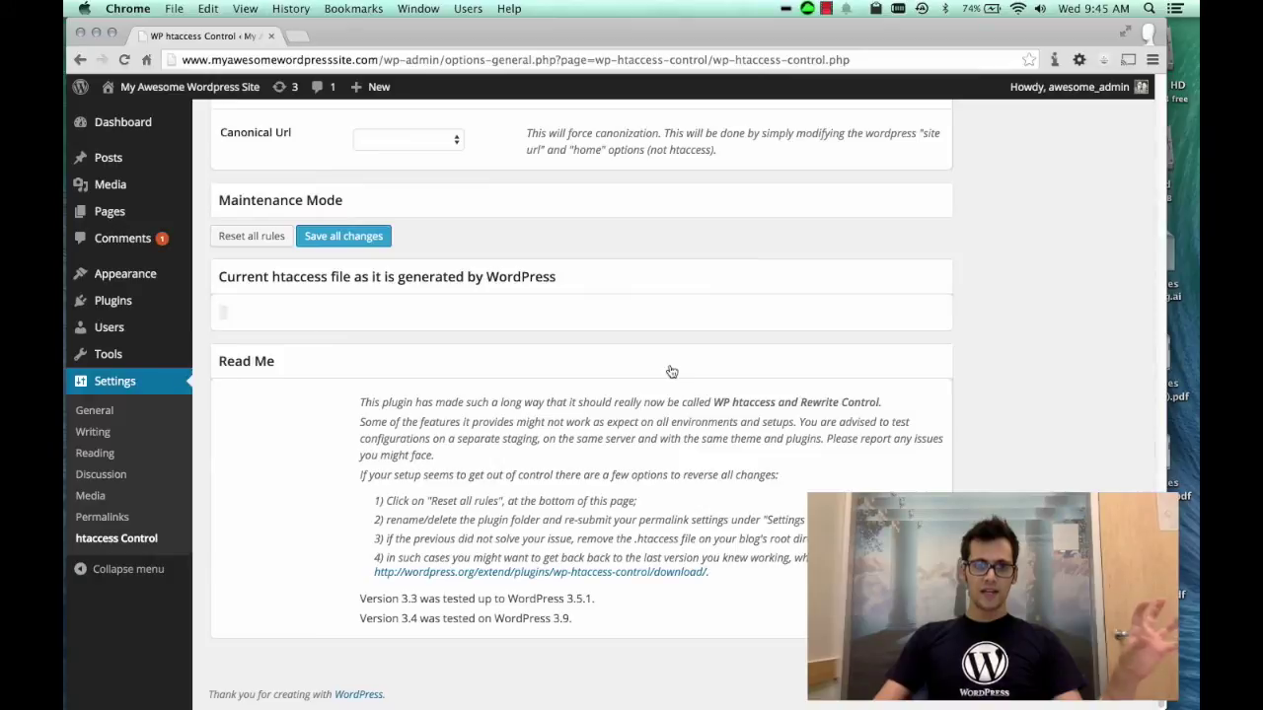
{"action": "scroll", "coordinate": [671, 365], "scroll_direction": "up", "scroll_amount": 11}
{"action": "scroll", "coordinate": [675, 370], "scroll_direction": "up", "scroll_amount": 10}
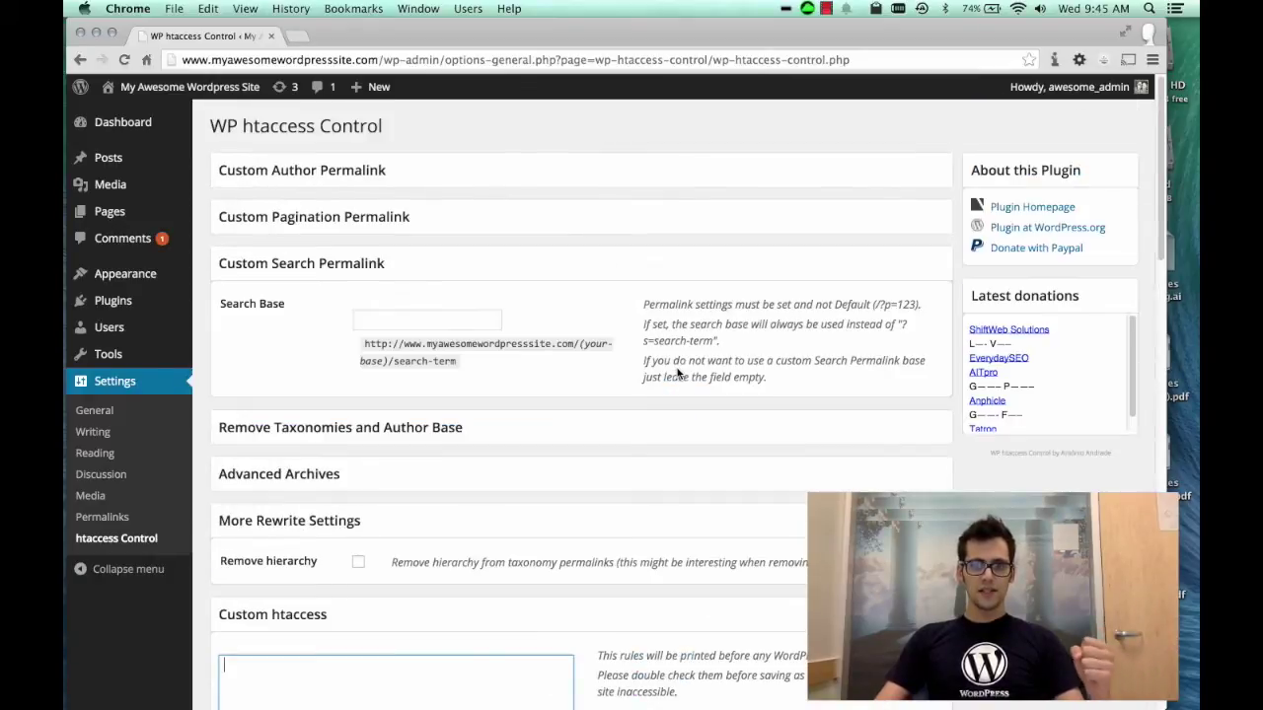
{"action": "scroll", "coordinate": [421, 336], "scroll_direction": "down", "scroll_amount": 20}
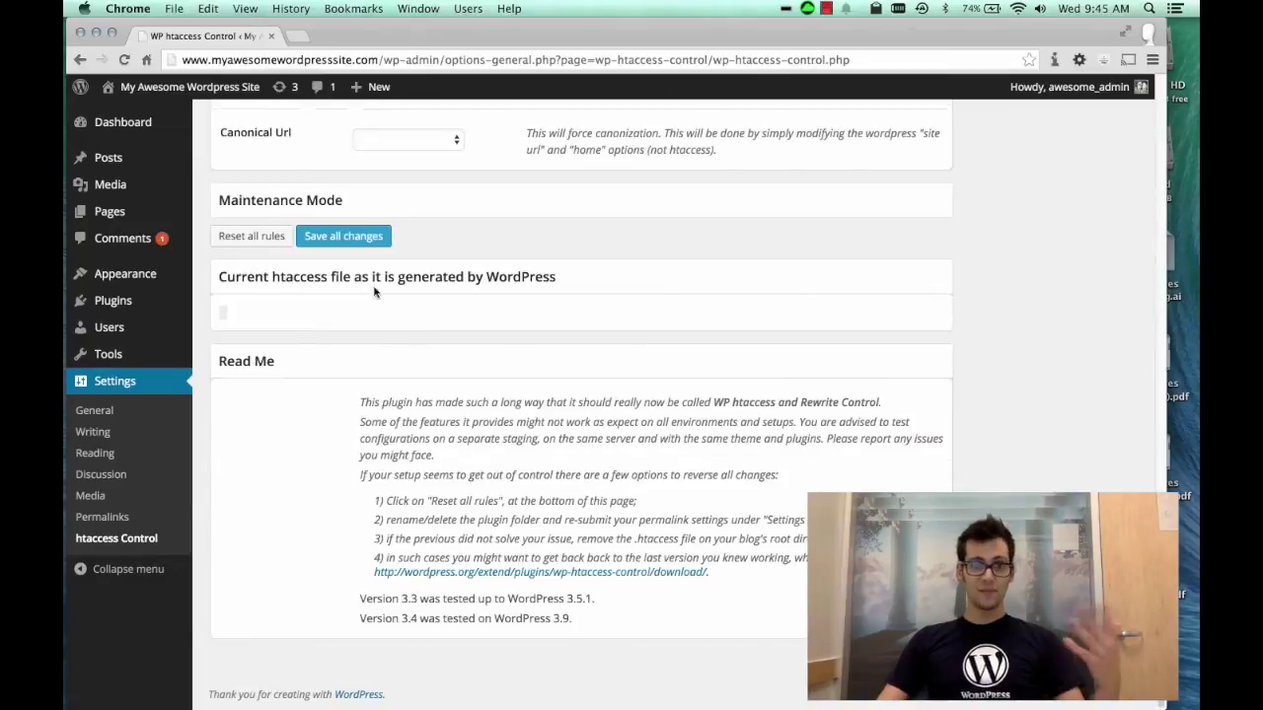
{"action": "scroll", "coordinate": [394, 316], "scroll_direction": "up", "scroll_amount": 10}
{"action": "scroll", "coordinate": [364, 302], "scroll_direction": "up", "scroll_amount": 10}
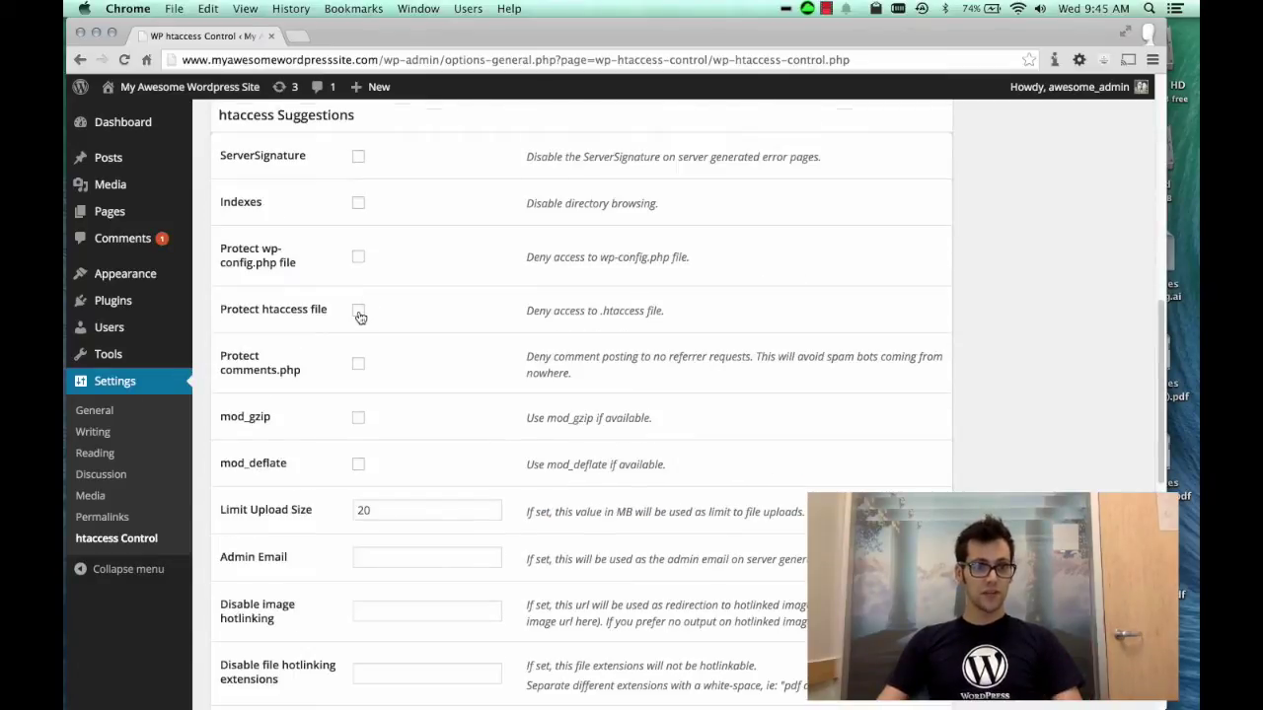
Expand Remove Taxonomies and Author Base, leaving Author, Categories, Tags and Format unchecked.
{"action": "left_click", "coordinate": [365, 279]}
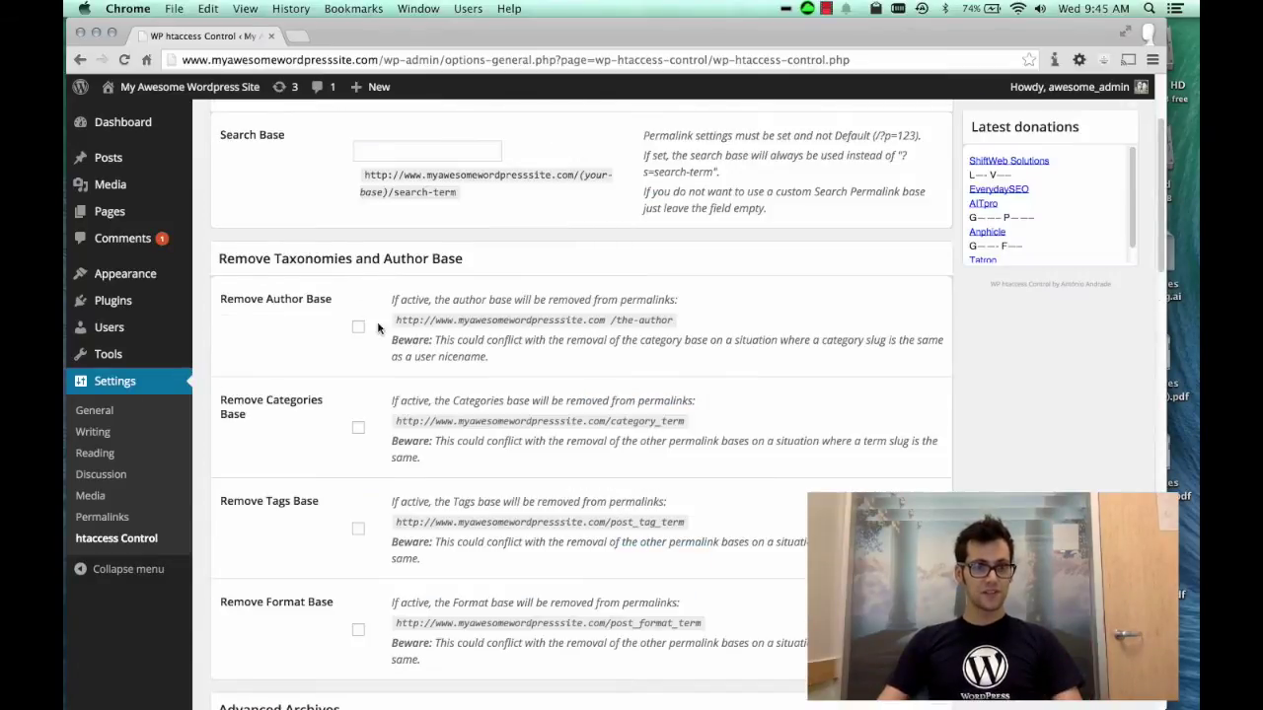
{"action": "scroll", "coordinate": [378, 330], "scroll_direction": "down", "scroll_amount": 1}
{"action": "triple_click", "coordinate": [250, 270]}
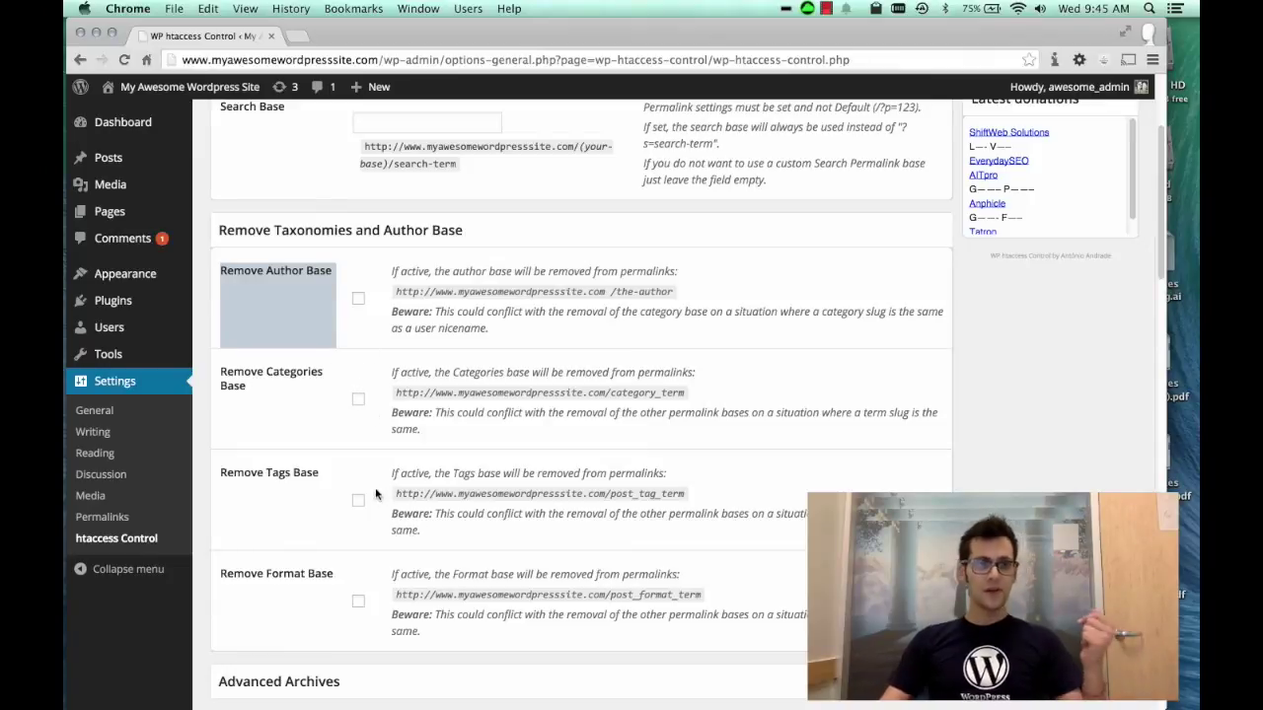
{"action": "scroll", "coordinate": [378, 511], "scroll_direction": "down", "scroll_amount": 2}
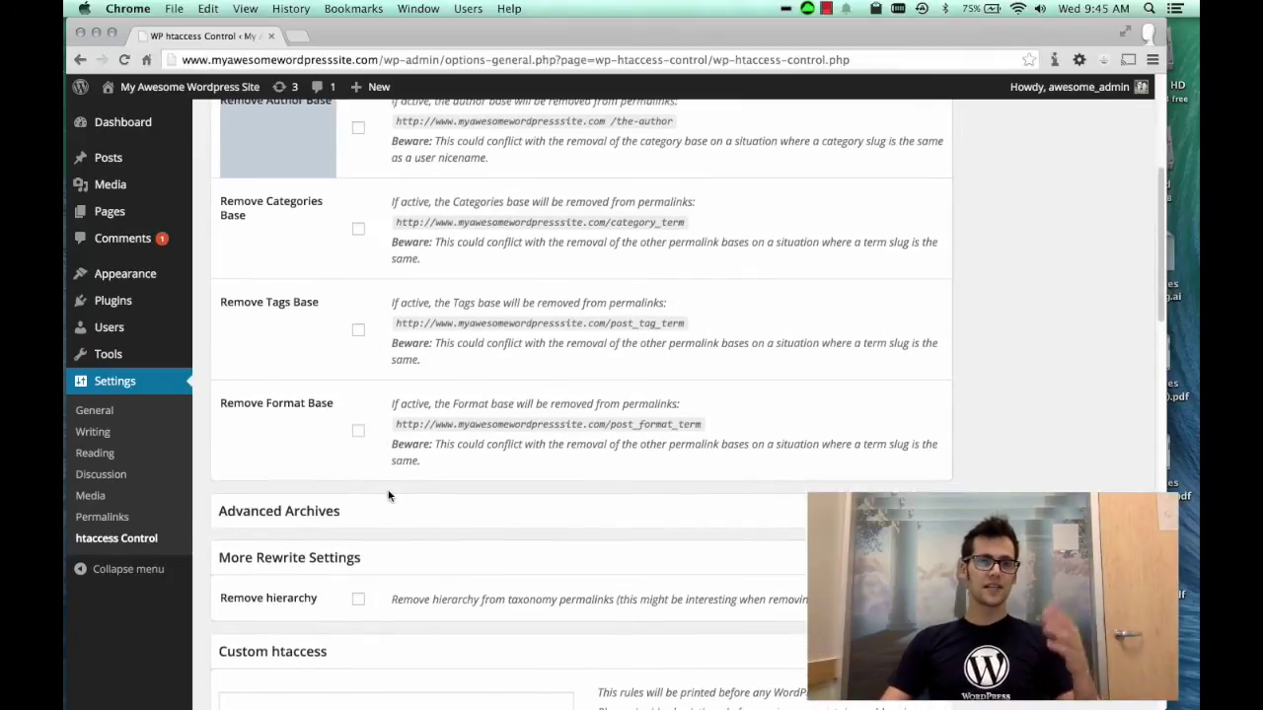
{"action": "scroll", "coordinate": [384, 493], "scroll_direction": "up", "scroll_amount": 5}
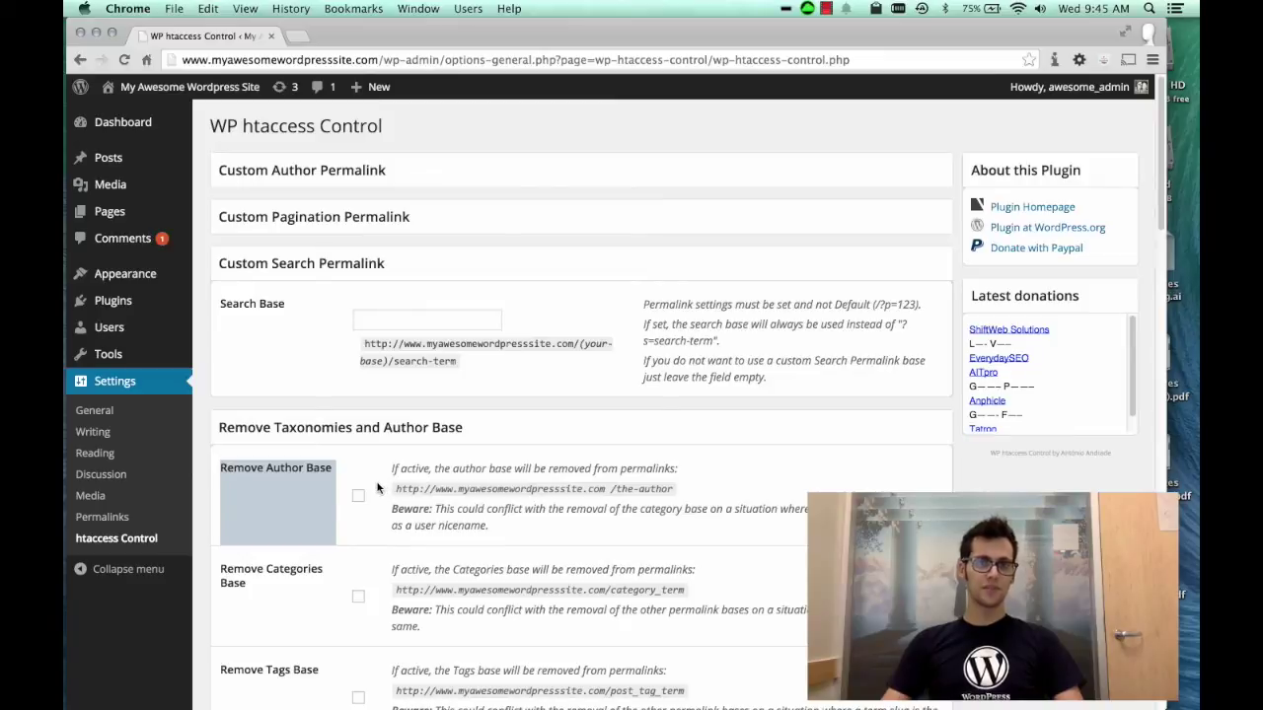
{"action": "scroll", "coordinate": [366, 487], "scroll_direction": "down", "scroll_amount": 1}
{"action": "scroll", "coordinate": [366, 487], "scroll_direction": "up", "scroll_amount": 1}
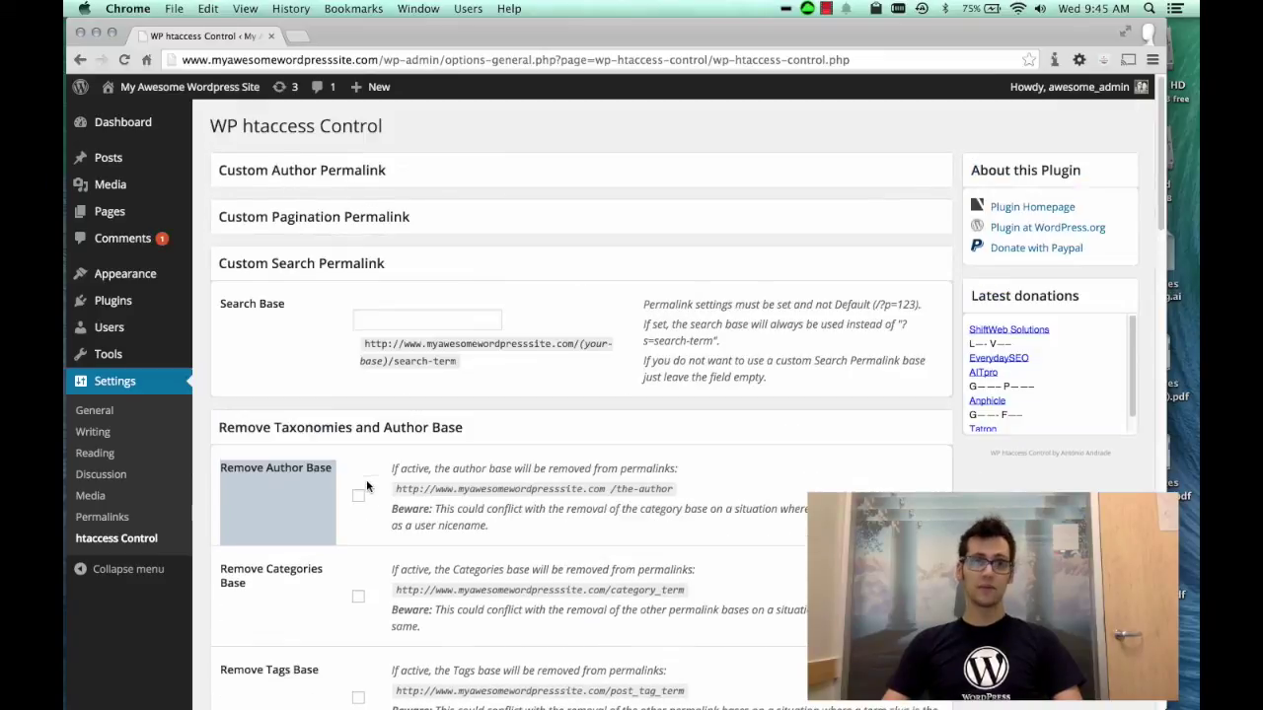
{"action": "scroll", "coordinate": [366, 486], "scroll_direction": "down", "scroll_amount": 10}
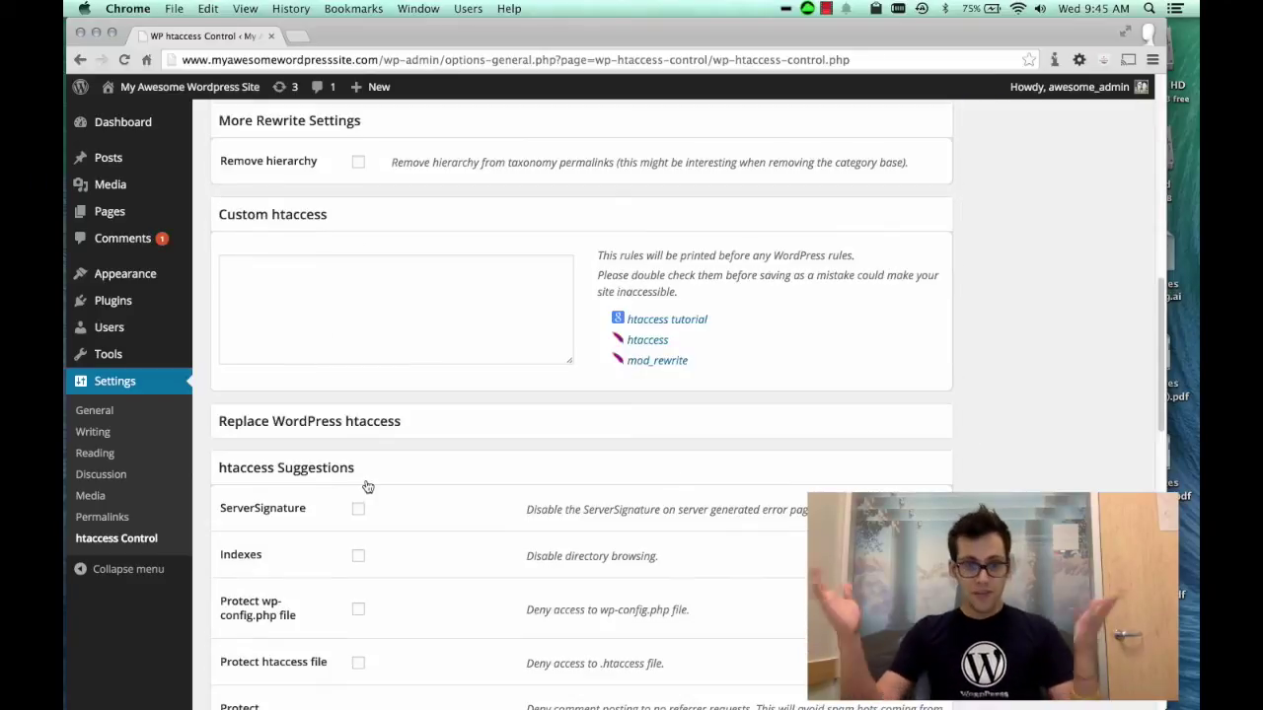